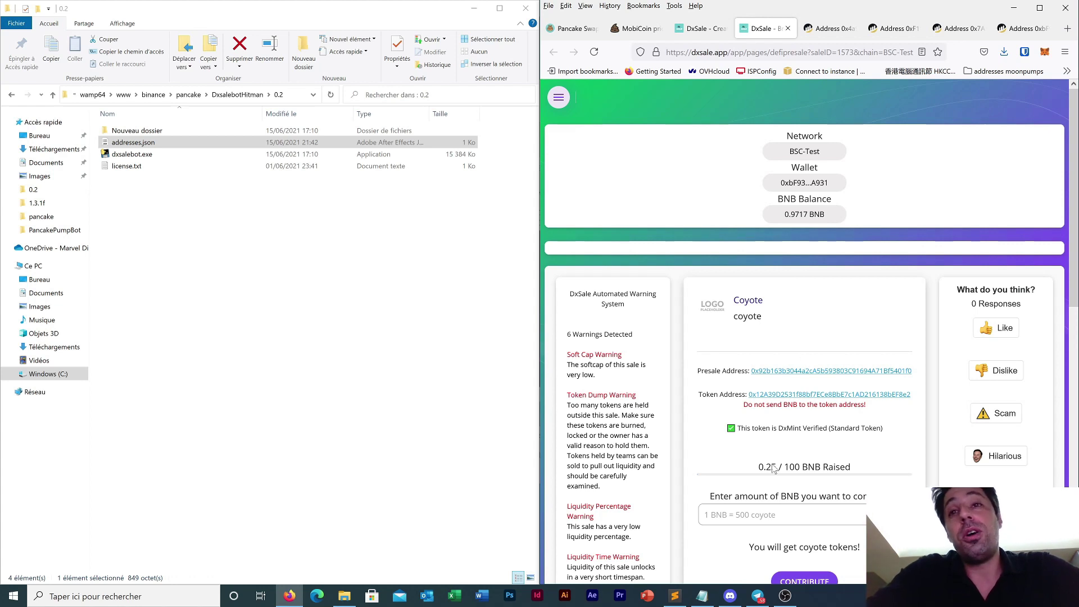
- Review the MetaMask wallet and the Coyote presale page, including its presale address, token address and contribution field
left_click(1045, 52)
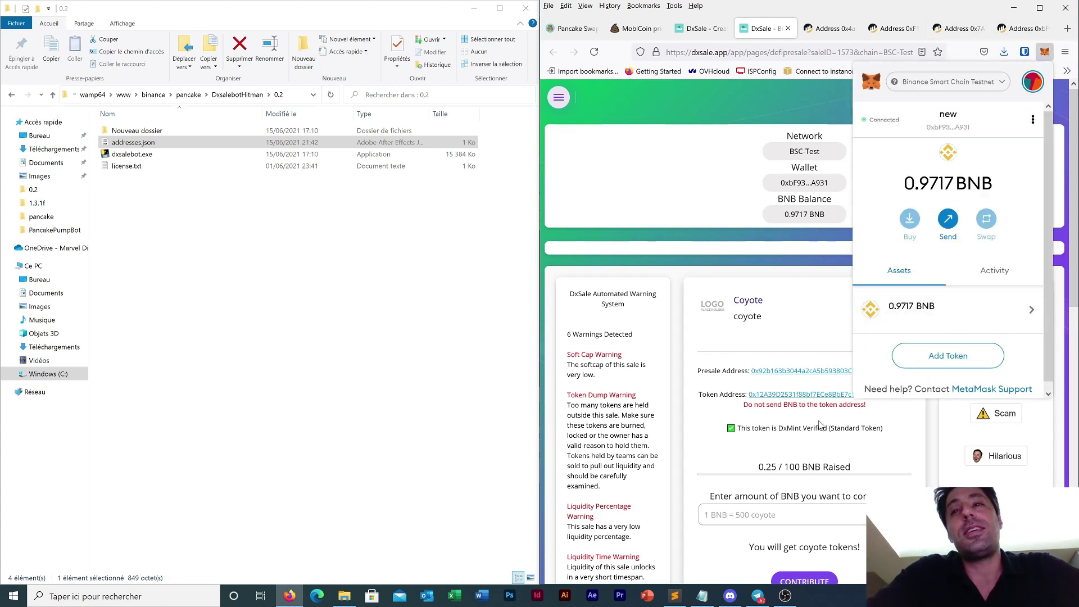
left_click(1043, 55)
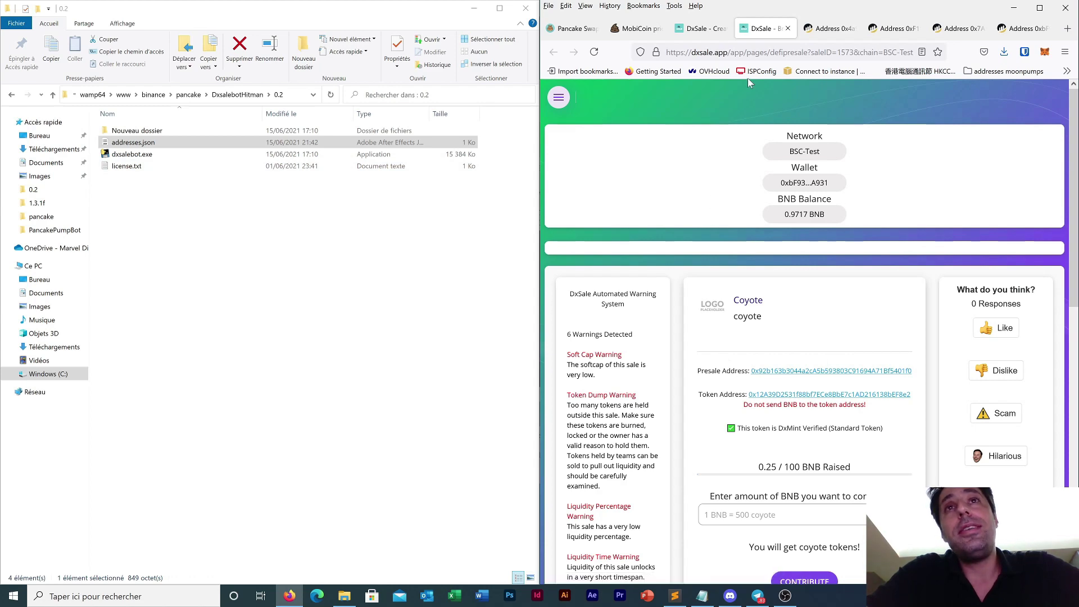
scroll(790, 357, "down", 2)
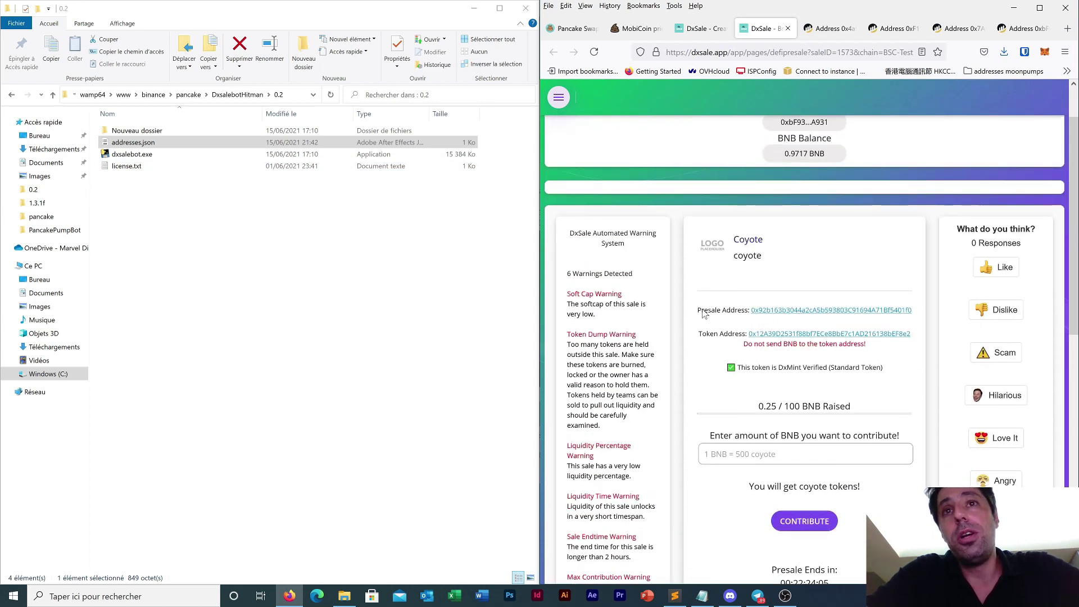
scroll(728, 293, "down", 4)
scroll(768, 320, "up", 4)
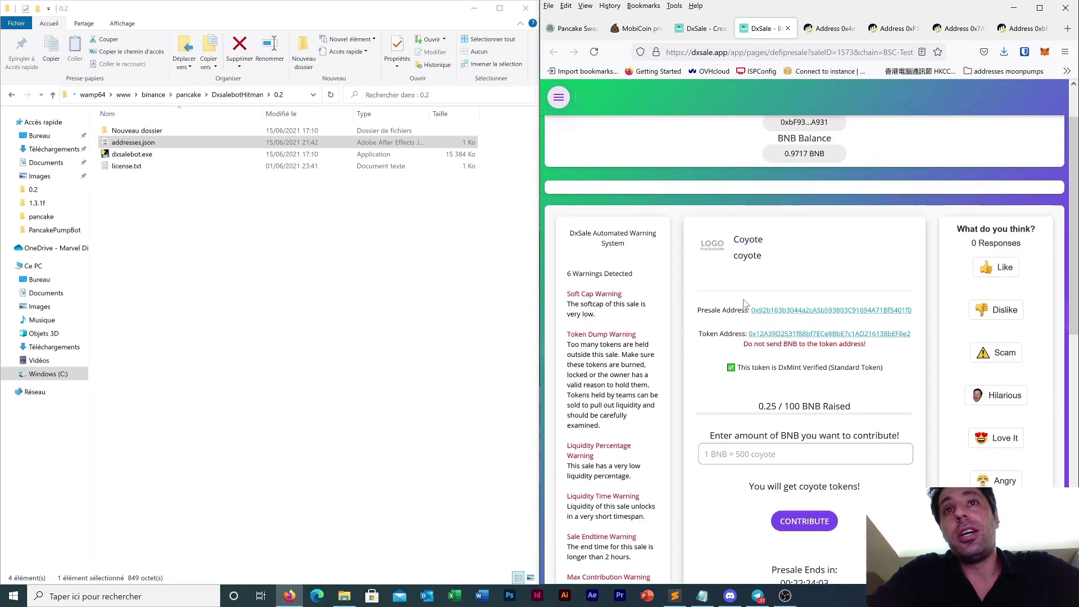
left_click_drag(704, 312, 911, 313)
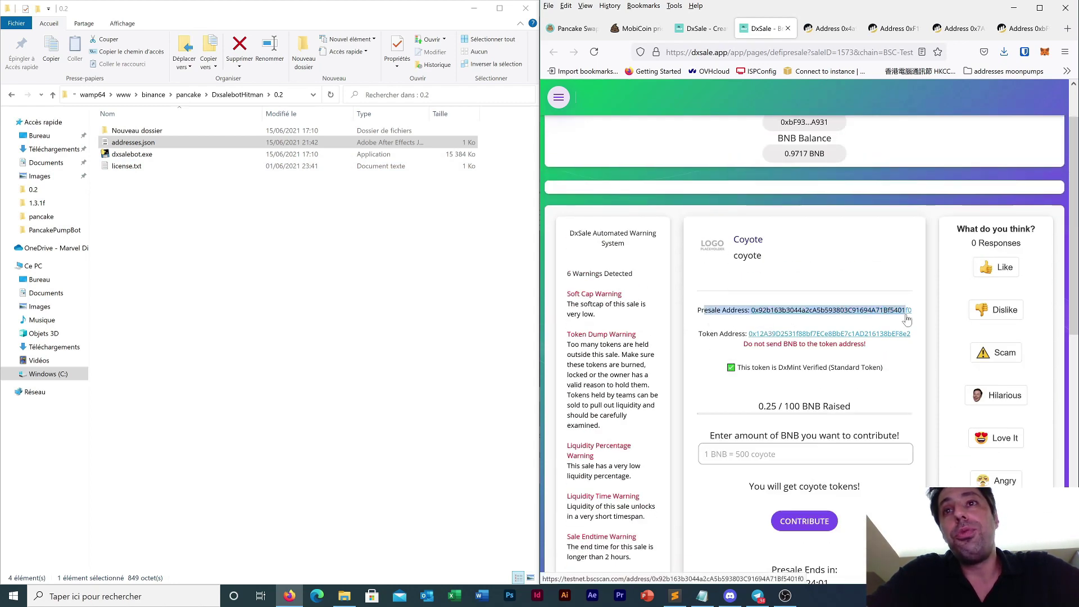
left_click_drag(715, 336, 899, 335)
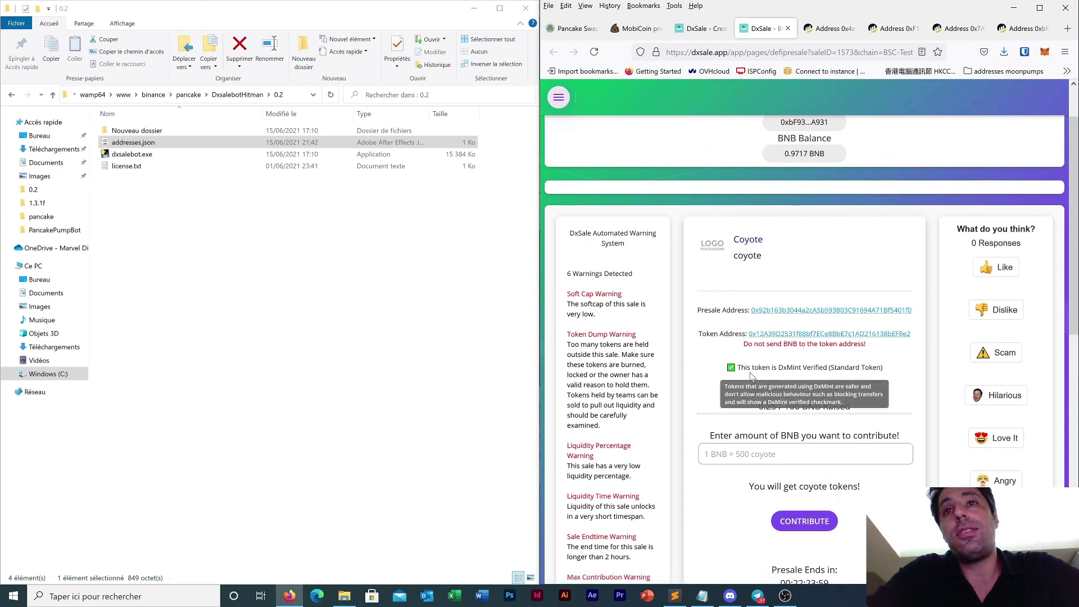
left_click(743, 455)
scroll(764, 393, "up", 2)
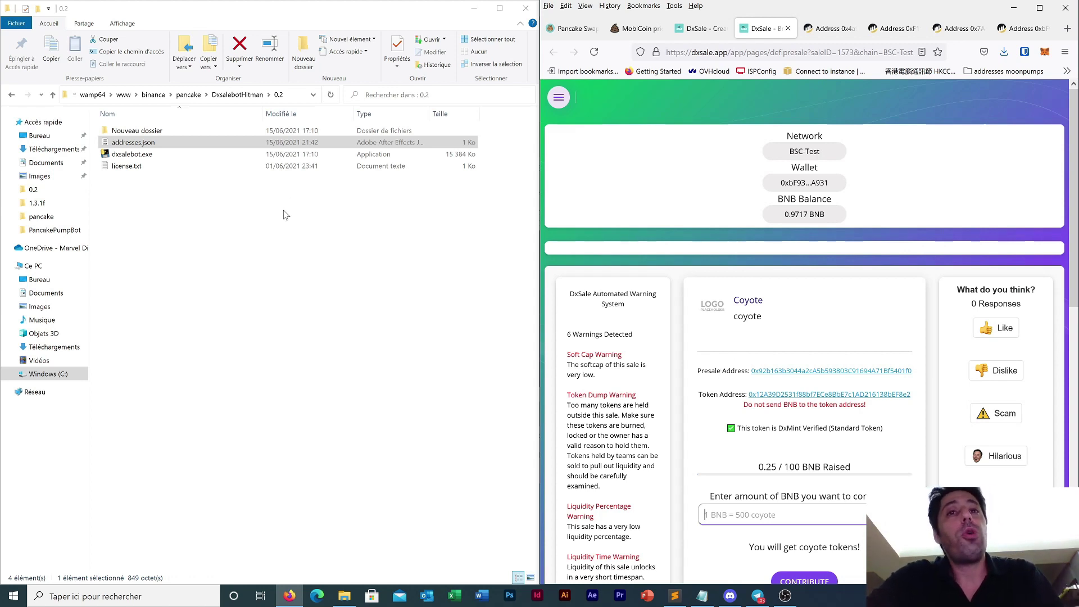
- Open addresses.json from the 0.2 folder in Notepad (Bloc-notes) and review its wallet entries
right_click(135, 142)
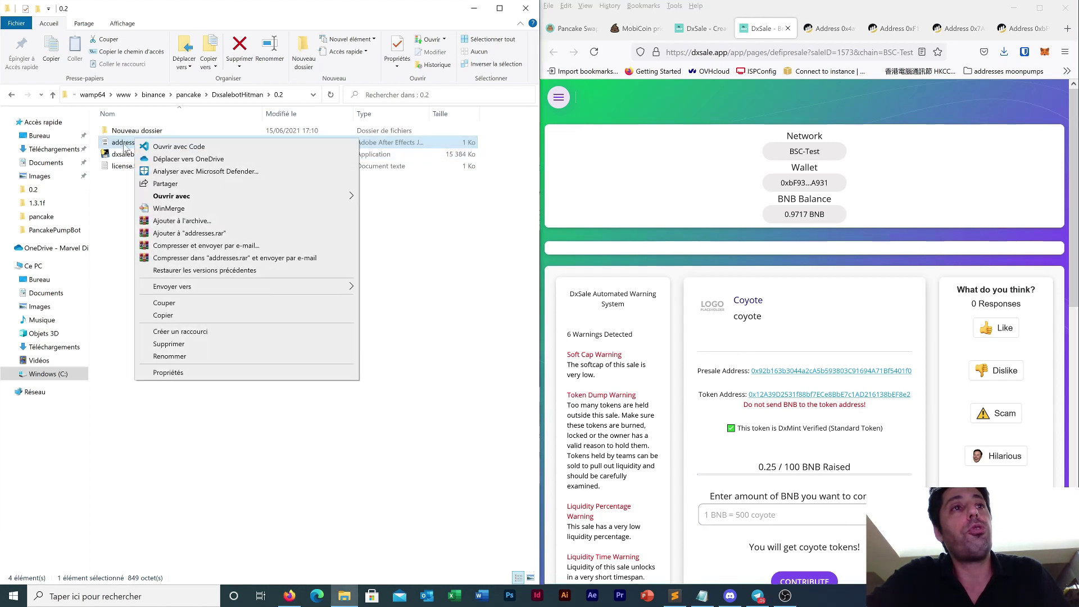
mouse_move(260, 196)
left_click(405, 197)
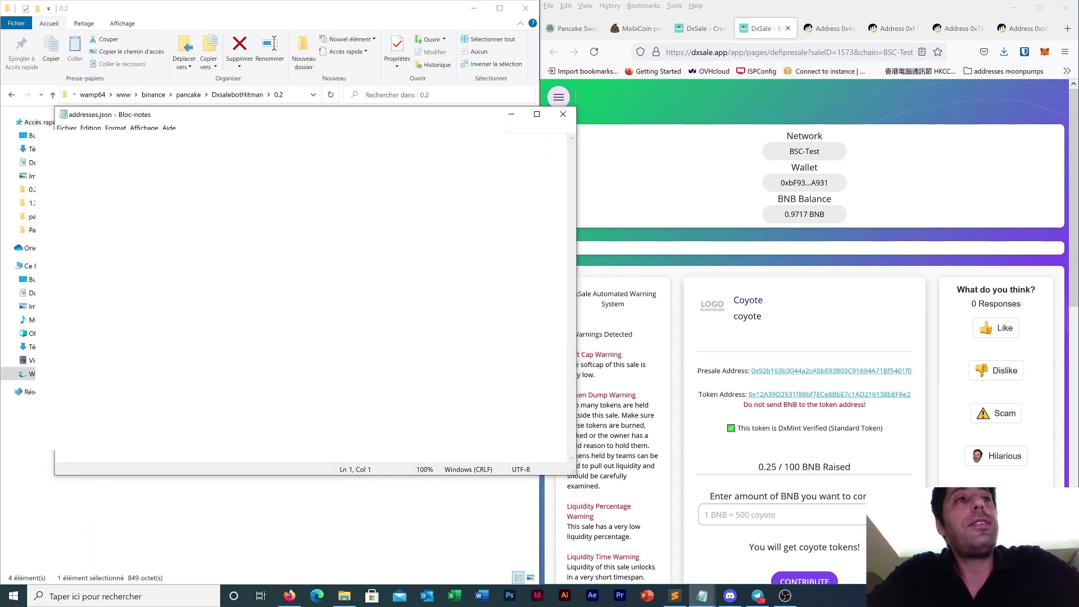
key("ctrl+a")
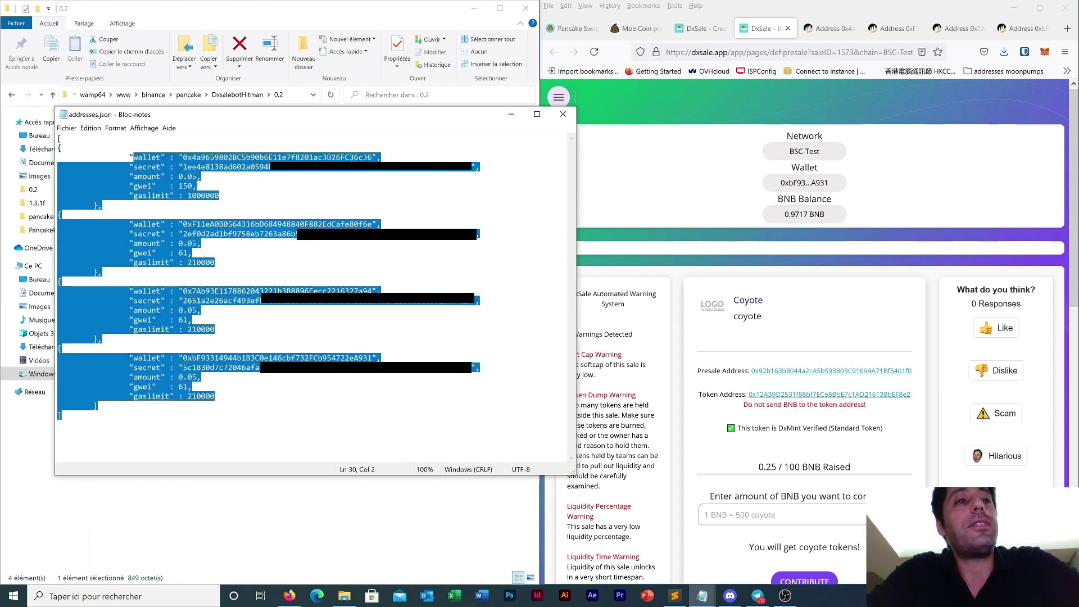
key("Right")
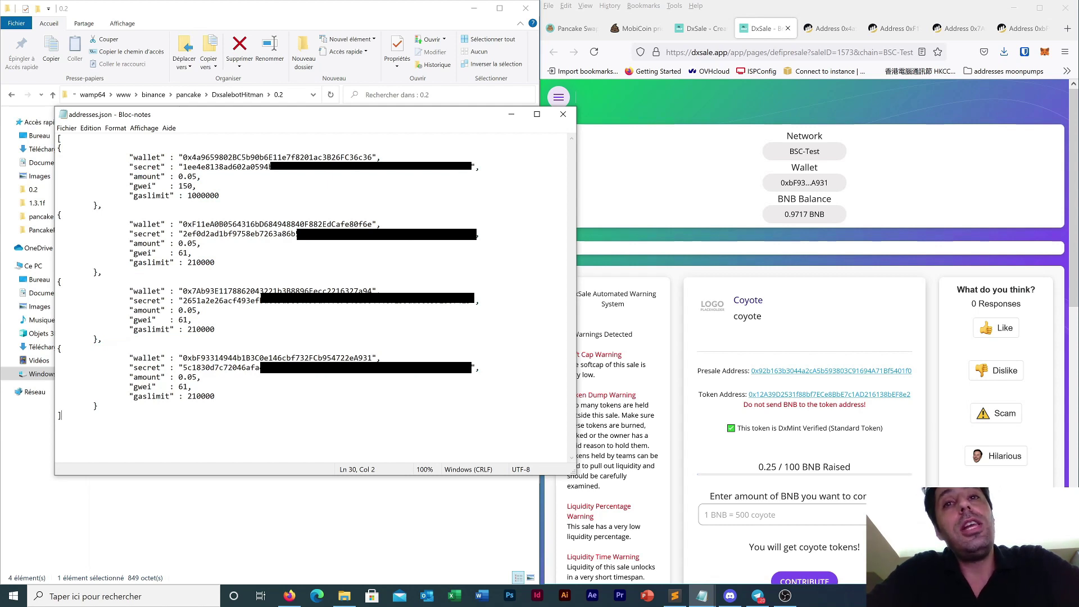
- Set the amounts of the four wallets in addresses.json to 0.05, 0.06, 0.07 and 0.08 in order
key("ctrl+z")
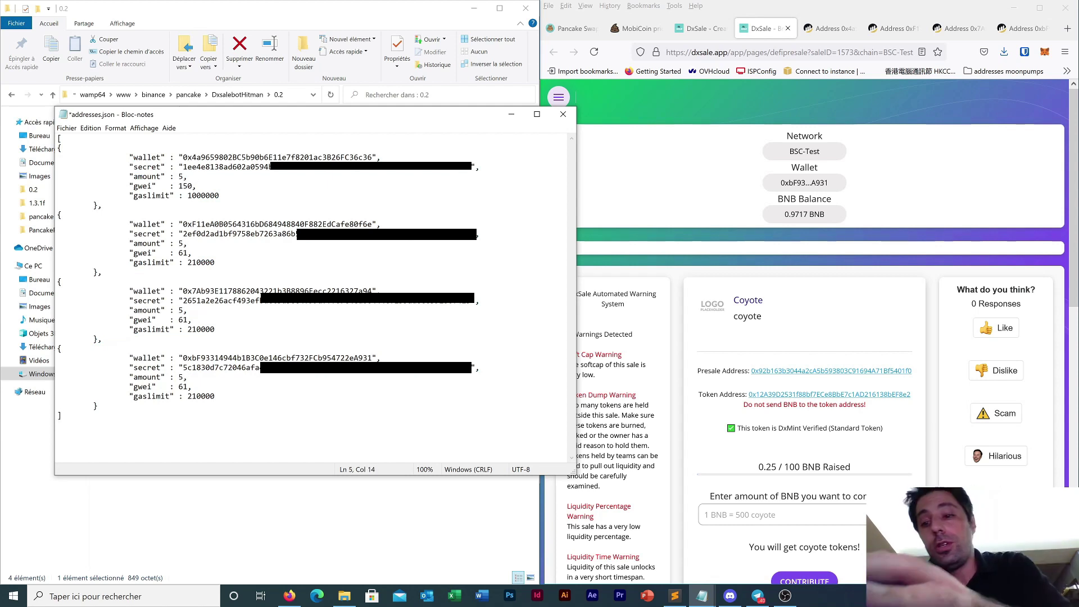
left_click(179, 244)
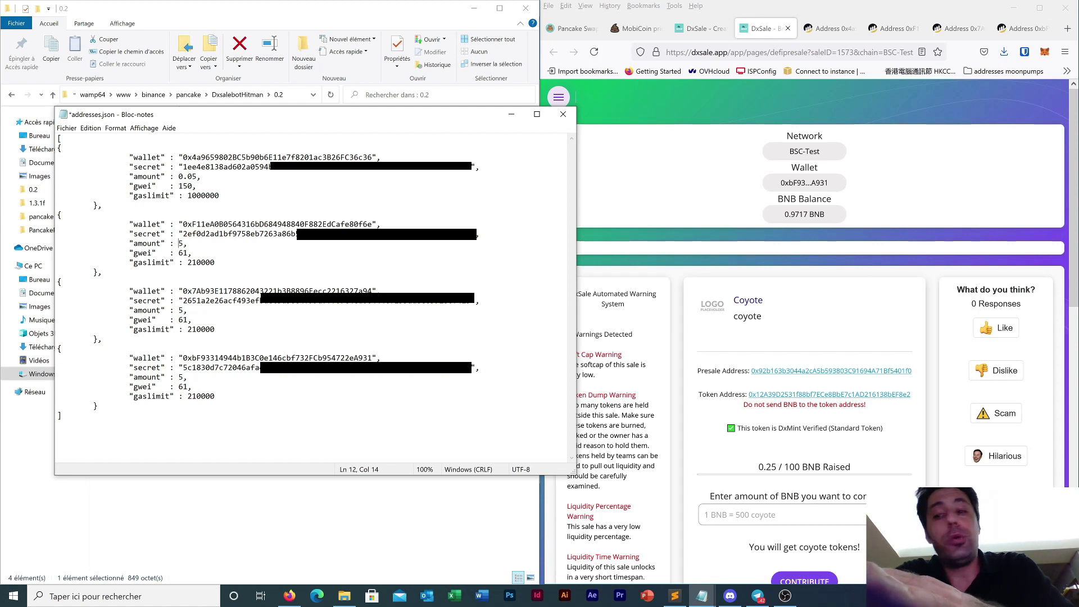
key("Delete")
type("0.06")
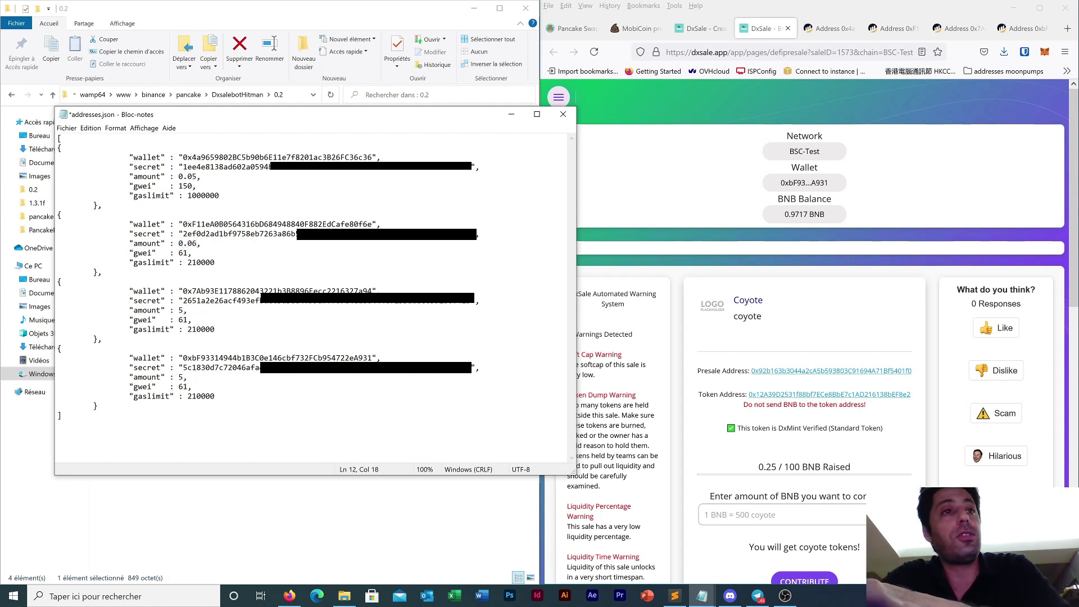
left_click(179, 310)
key("Delete")
type("0.07")
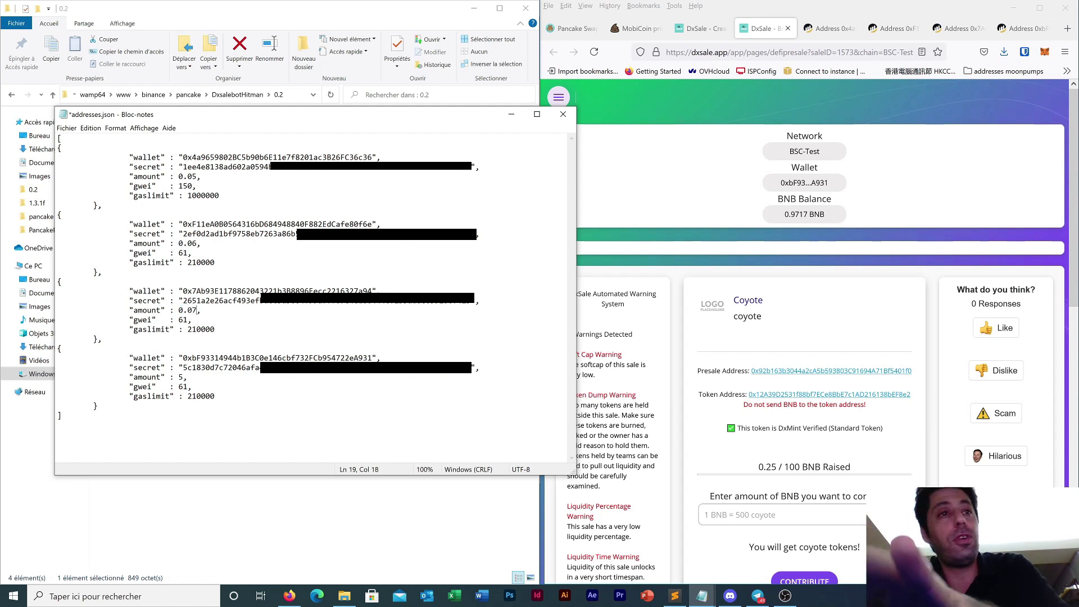
left_click(179, 377)
key("Delete")
type("0.08")
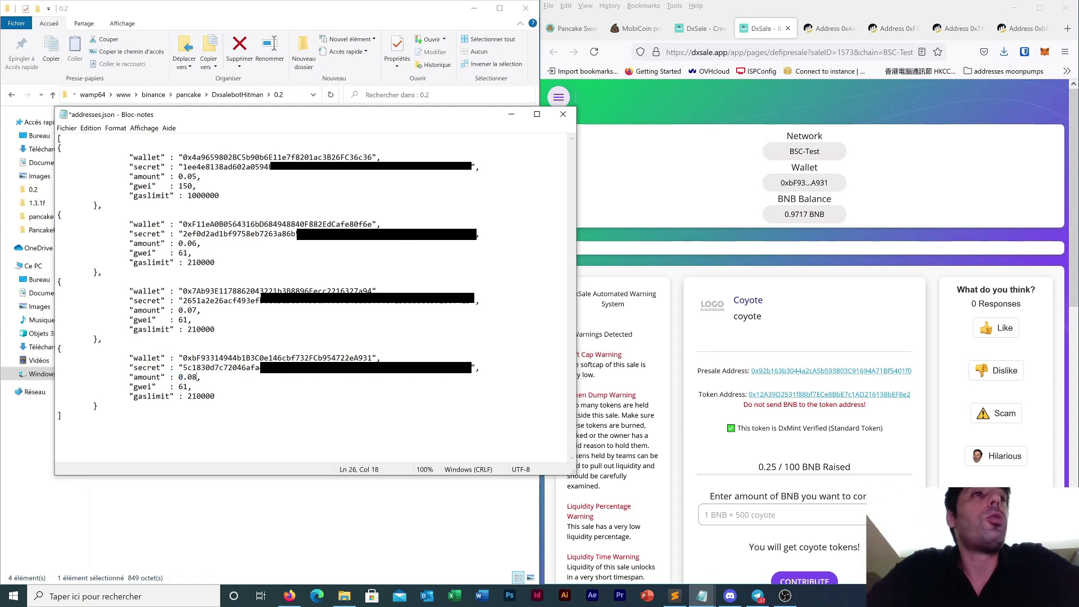
- Examine the first wallet's address, secret, amount and gwei entries, and compare its gwei with the second wallet's
left_click_drag(191, 157, 358, 157)
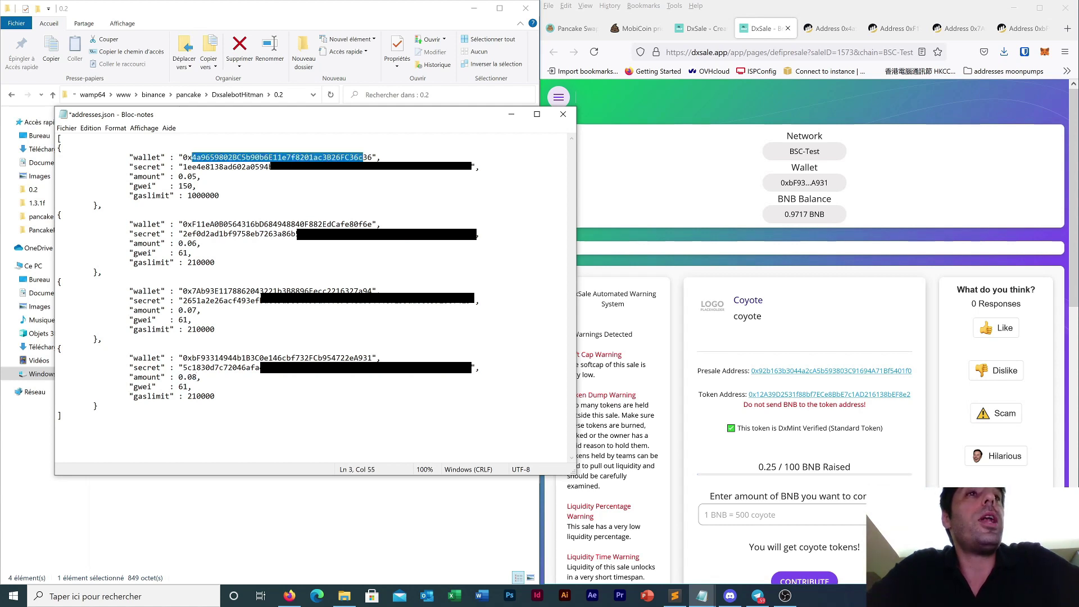
left_click_drag(227, 167, 408, 167)
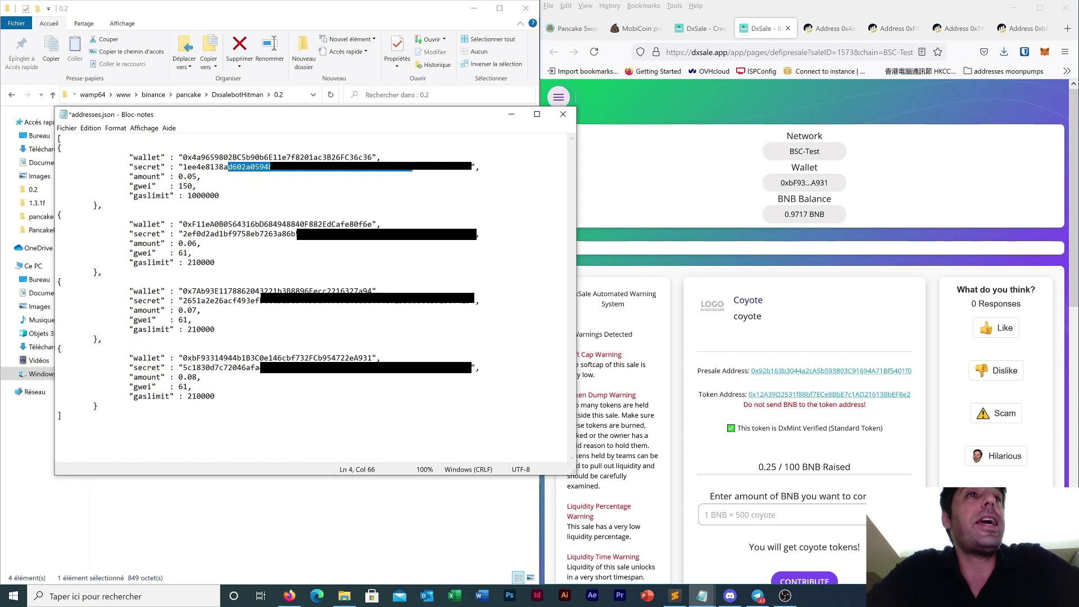
left_click_drag(178, 176, 192, 176)
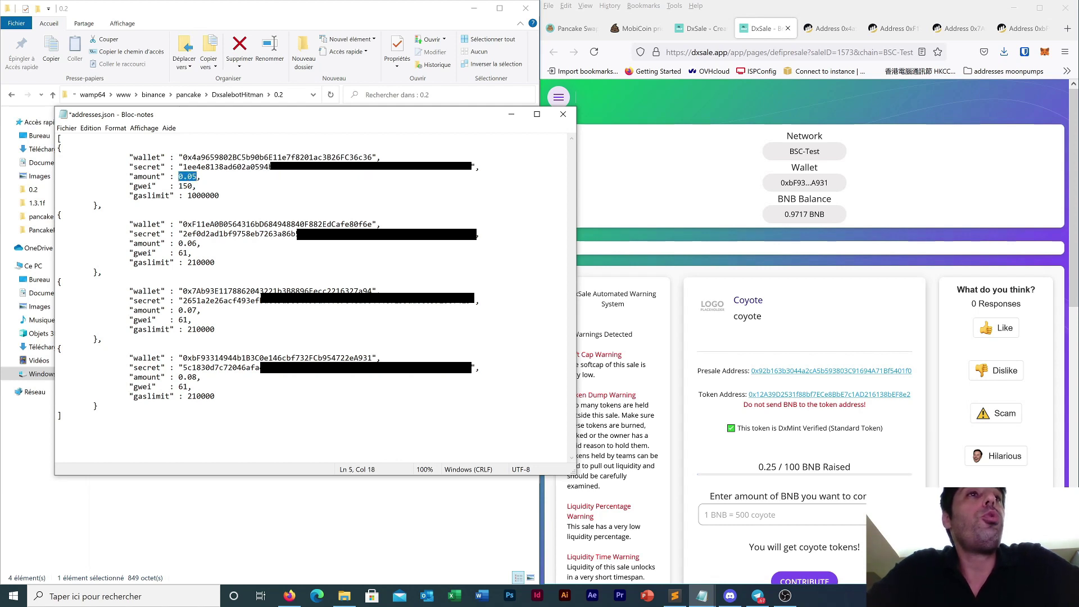
left_click(144, 186)
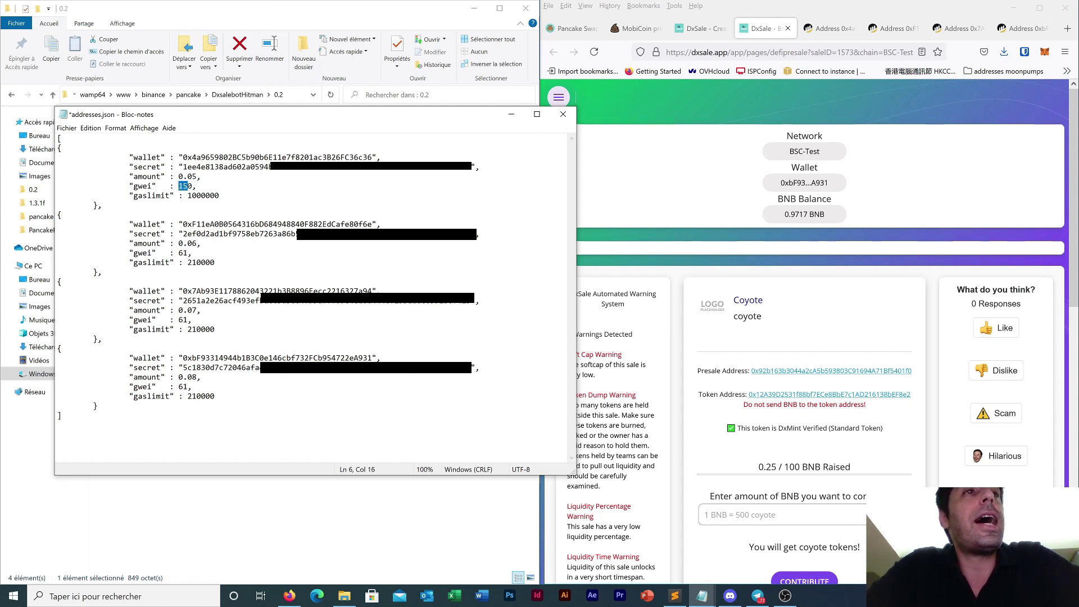
left_click_drag(179, 253, 184, 253)
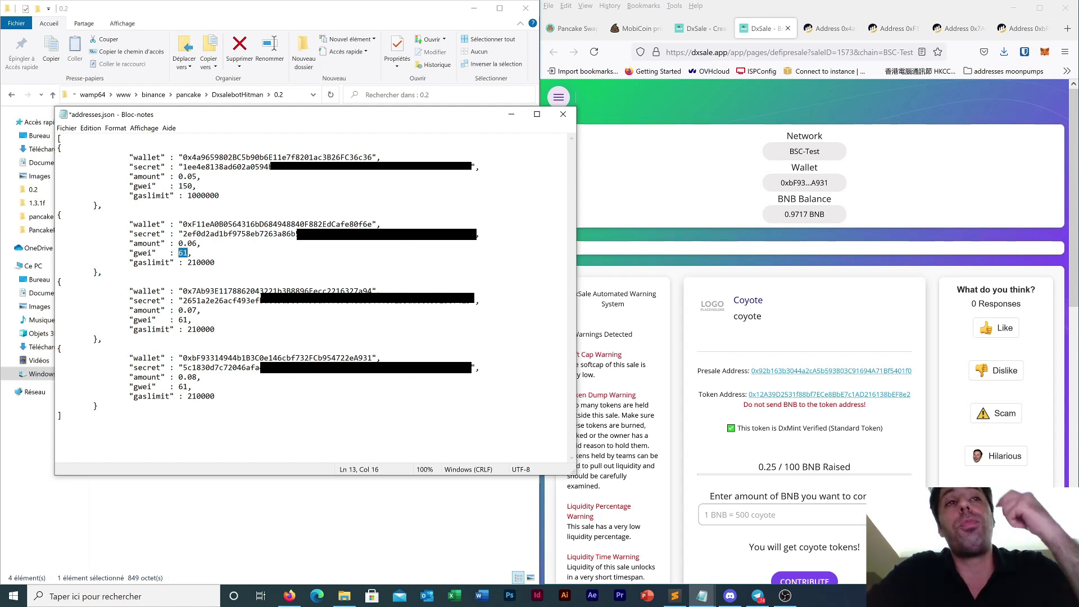
left_click(193, 186)
left_click_drag(192, 186, 178, 186)
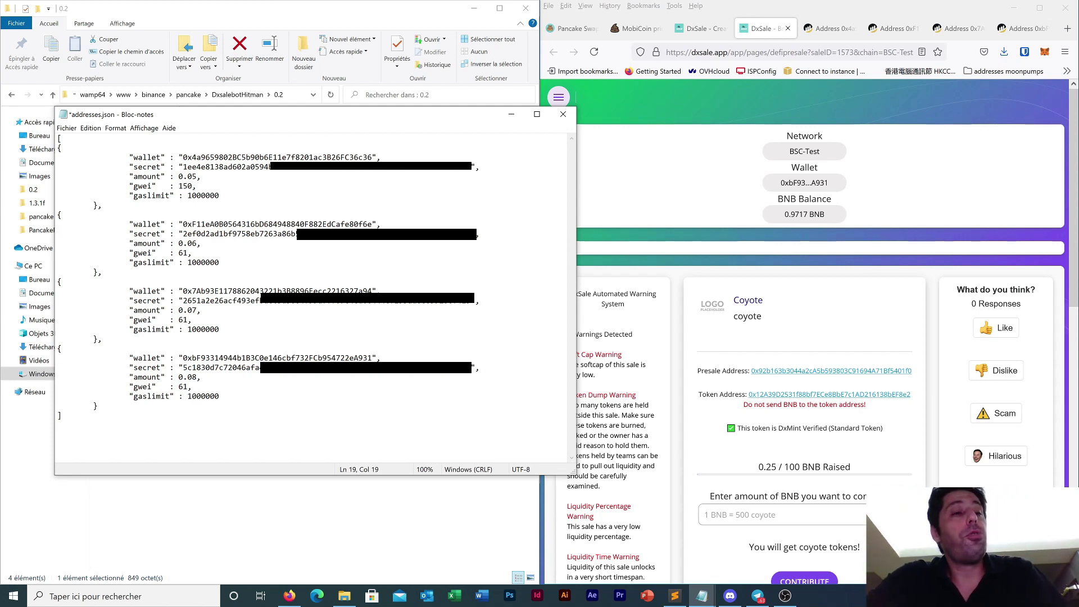
- Save the changes to addresses.json and close the file
key("ctrl+s")
left_click(563, 114)
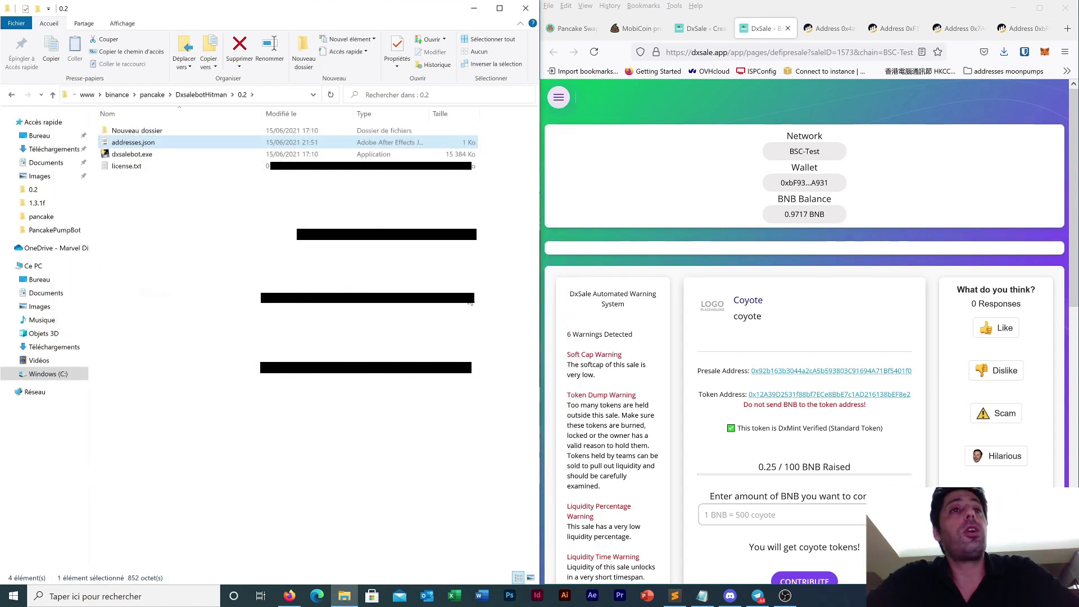
- Launch dxsalebot.exe and choose Testnet (option 1) as the network
double_click(151, 156)
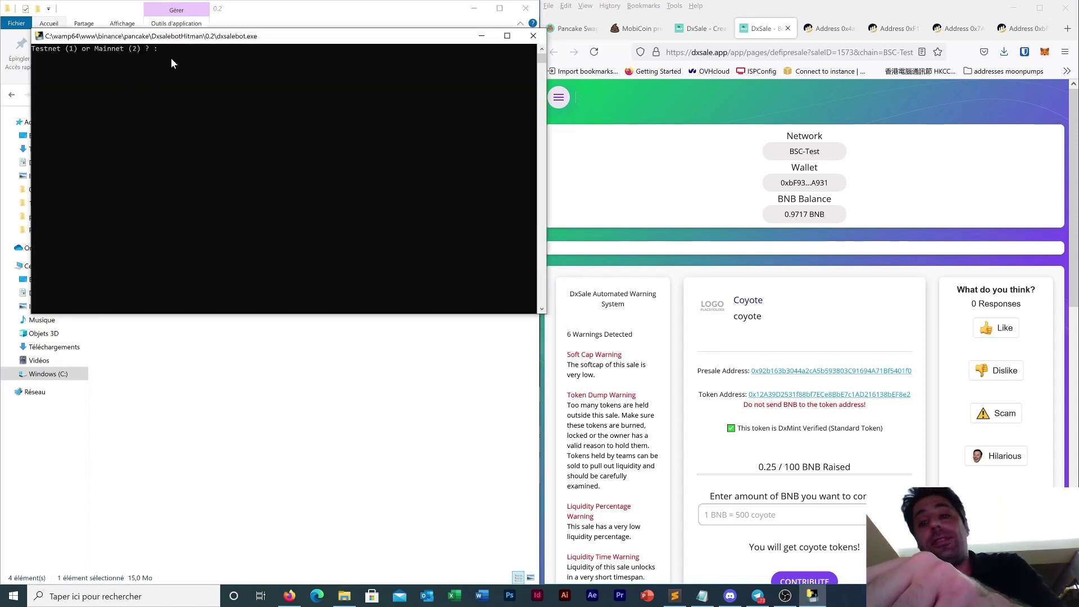
type("1")
key("Return")
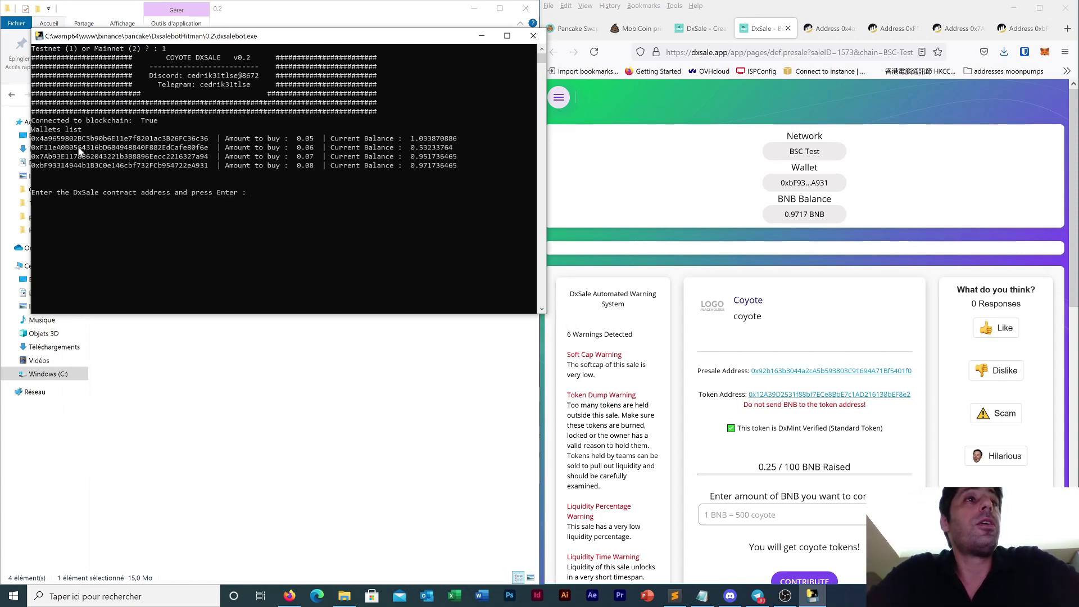
- Check the bot's wallet list for addresses, amounts to buy and current balances, and reposition the console window
left_click_drag(55, 139, 85, 165)
left_click(113, 148)
left_click_drag(259, 139, 313, 139)
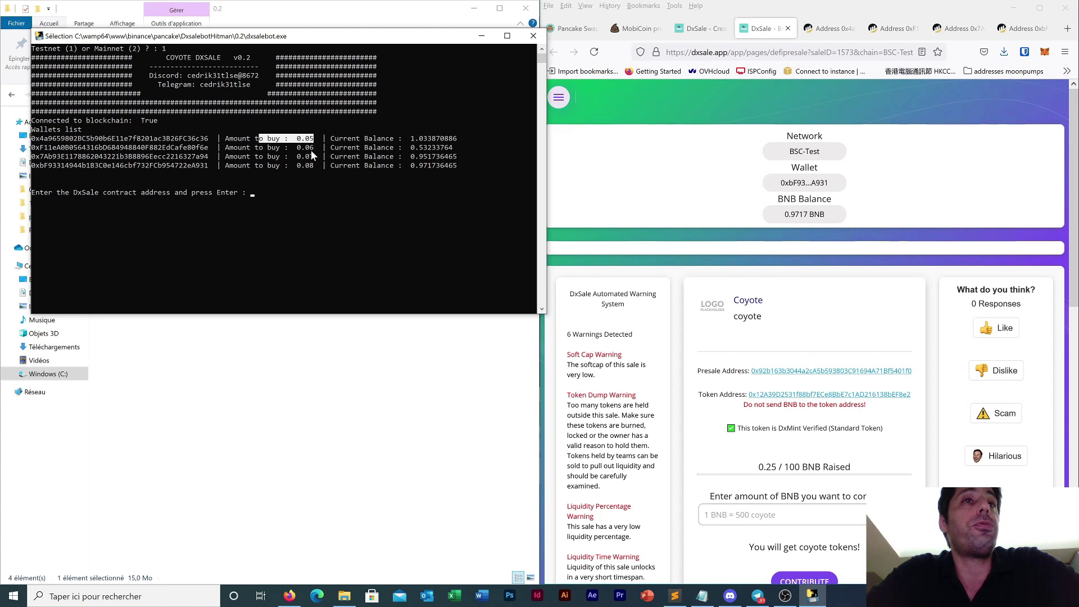
left_click(418, 139)
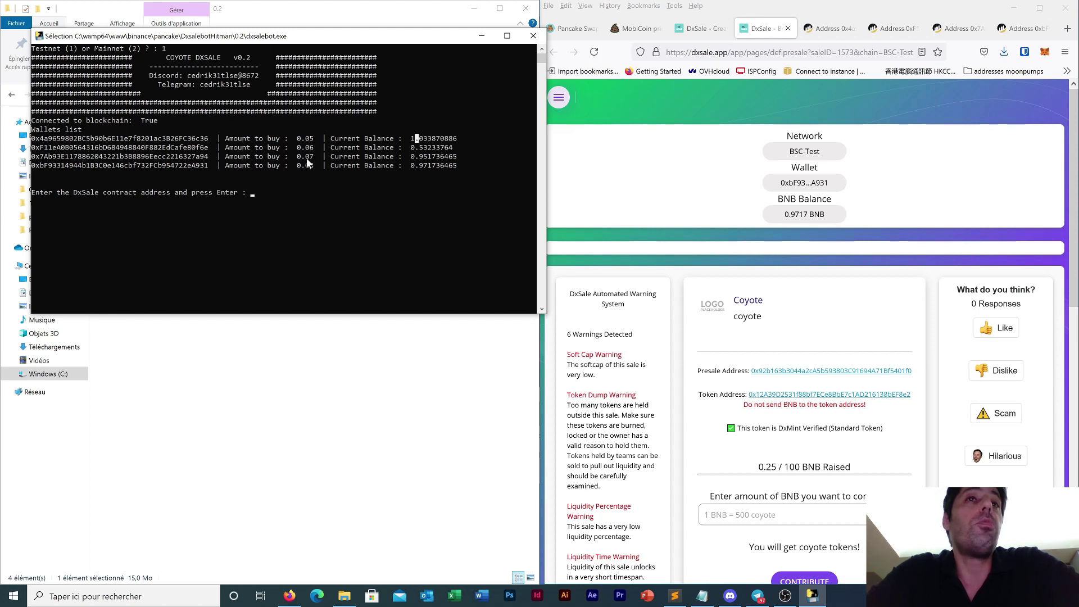
right_click(420, 141)
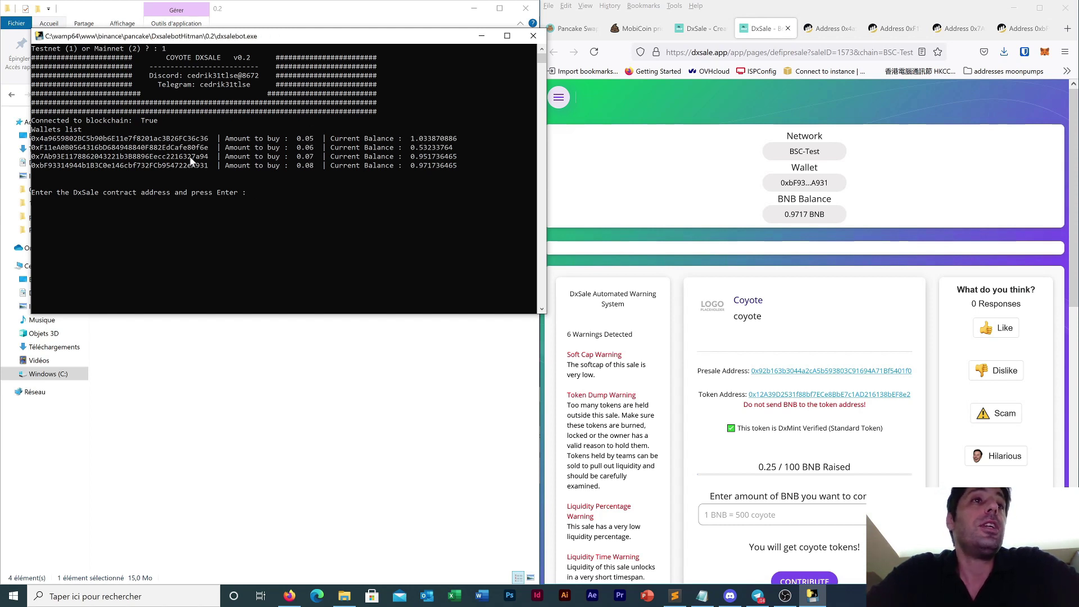
left_click_drag(351, 36, 327, 58)
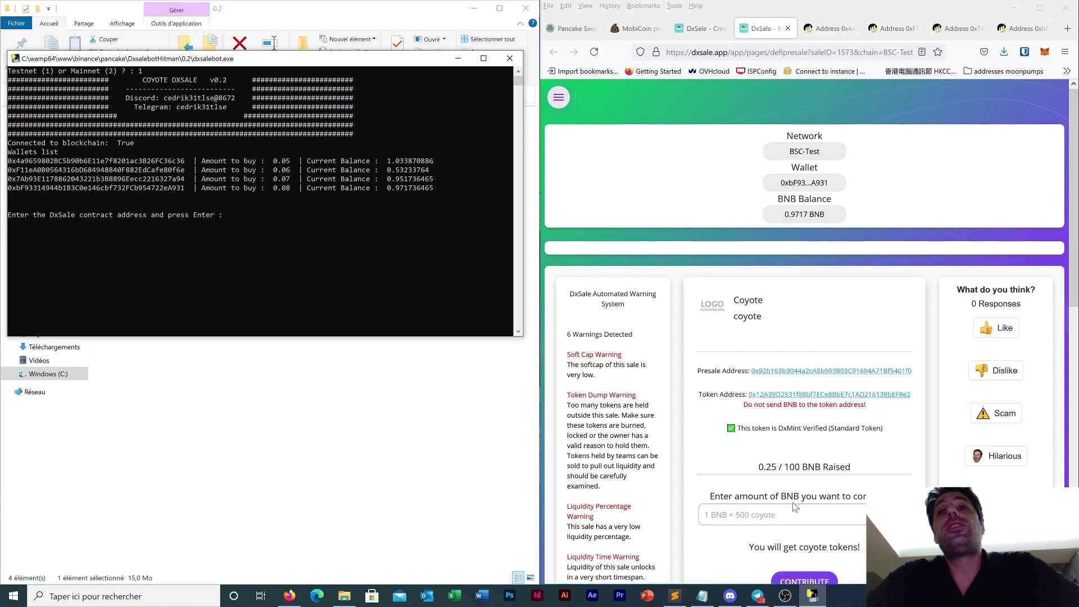
- Reload the Coyote presale page in the browser and accept the DxSale disclaimer
left_click(597, 54)
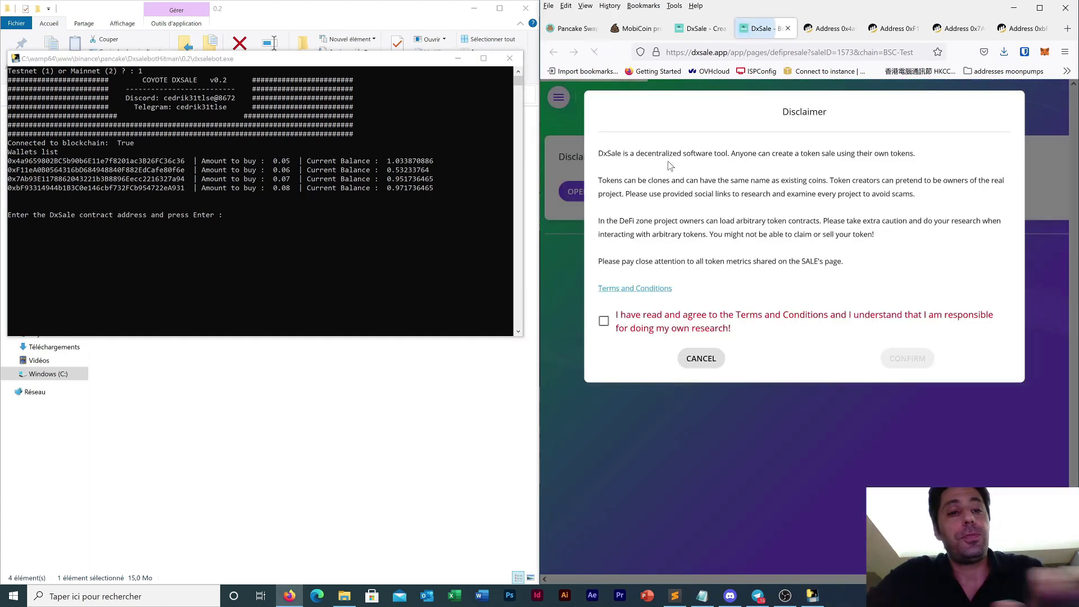
left_click(669, 335)
left_click(907, 358)
- Copy the presale address from the Coyote page and submit it to the bot as the DxSale contract address
left_click_drag(912, 371, 755, 374)
key("ctrl+c")
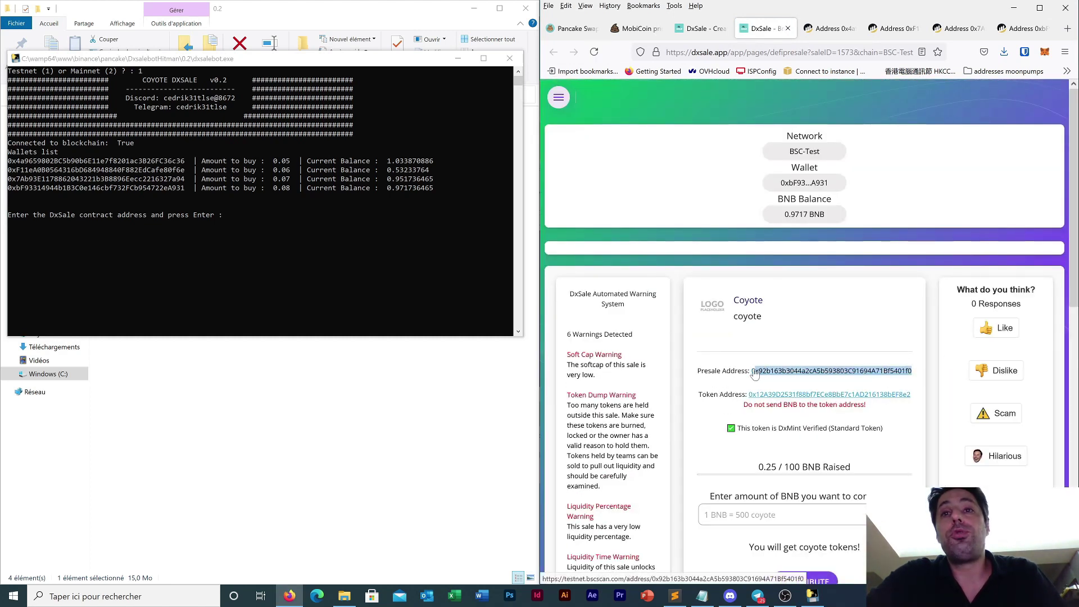
left_click(298, 221)
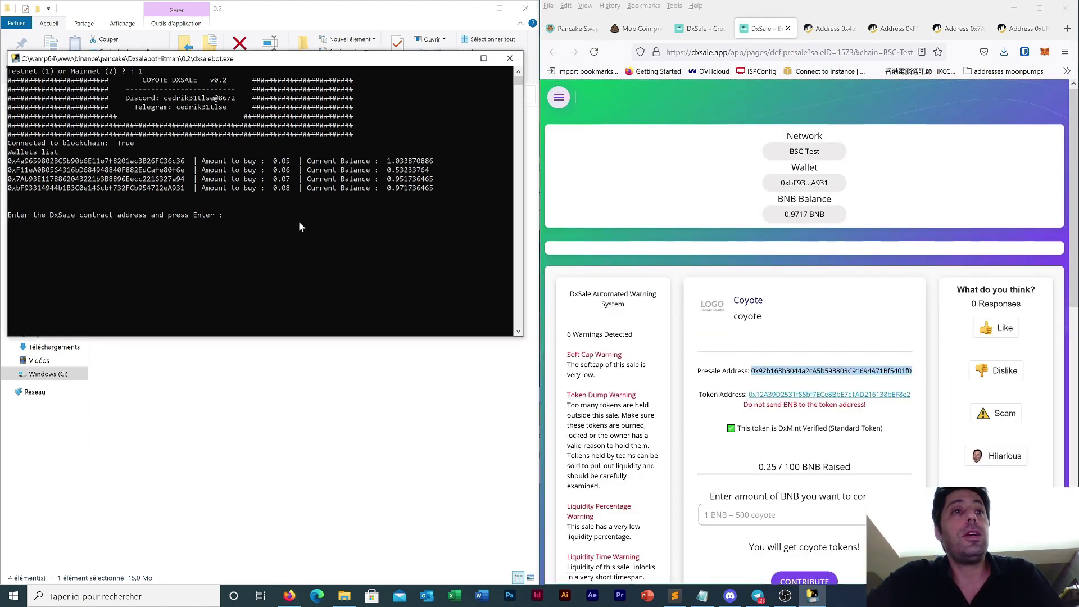
key("ctrl+v")
key("Return")
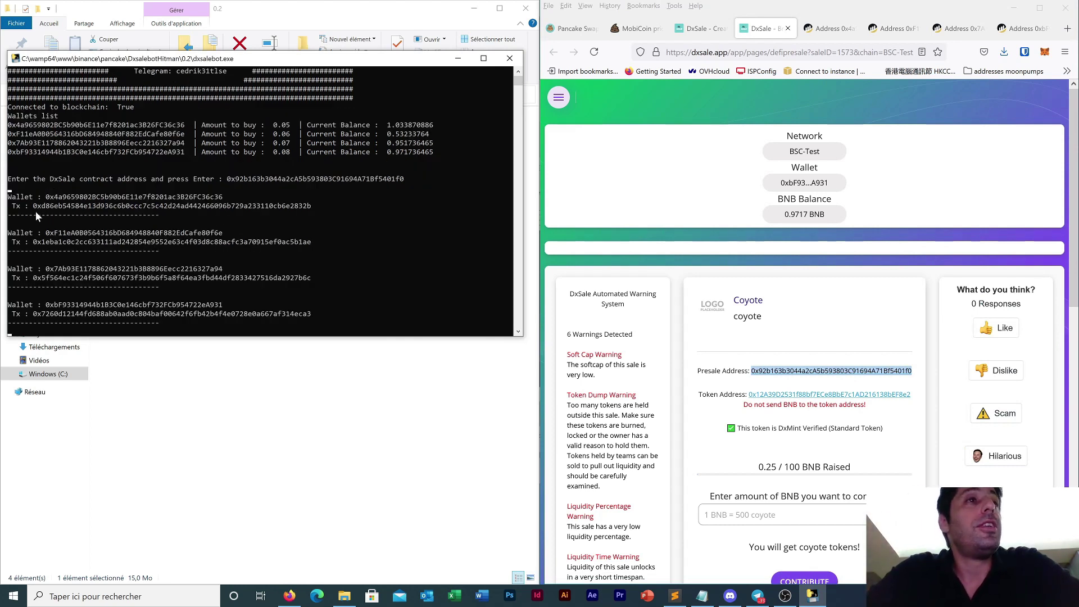
- Examine the transaction hash the bot lists for each of the four wallets
left_click_drag(33, 208, 187, 209)
left_click_drag(59, 243, 157, 247)
left_click_drag(56, 278, 108, 277)
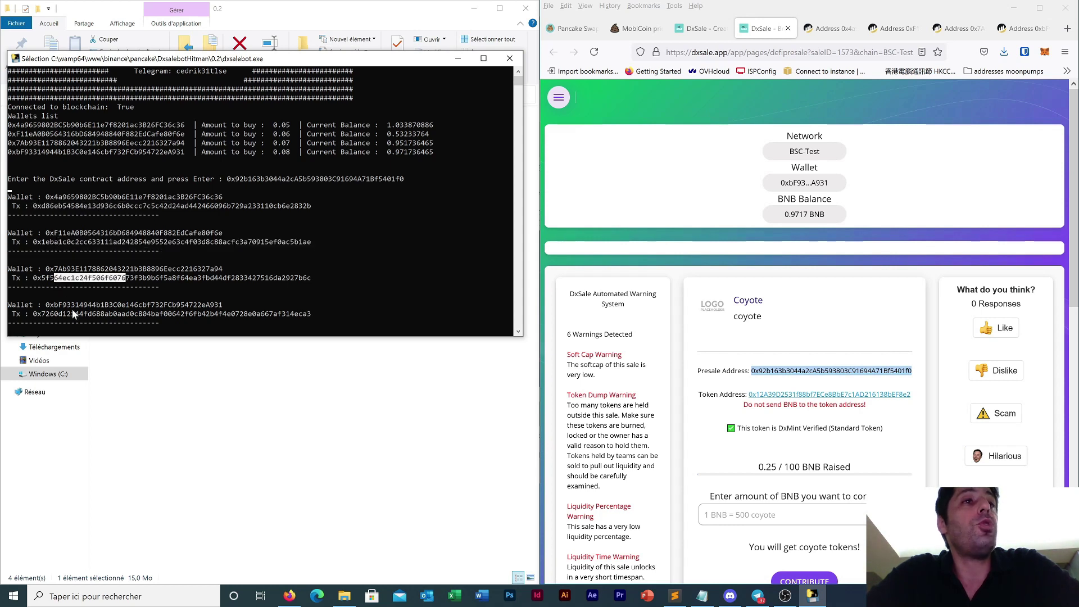
left_click_drag(73, 311, 158, 316)
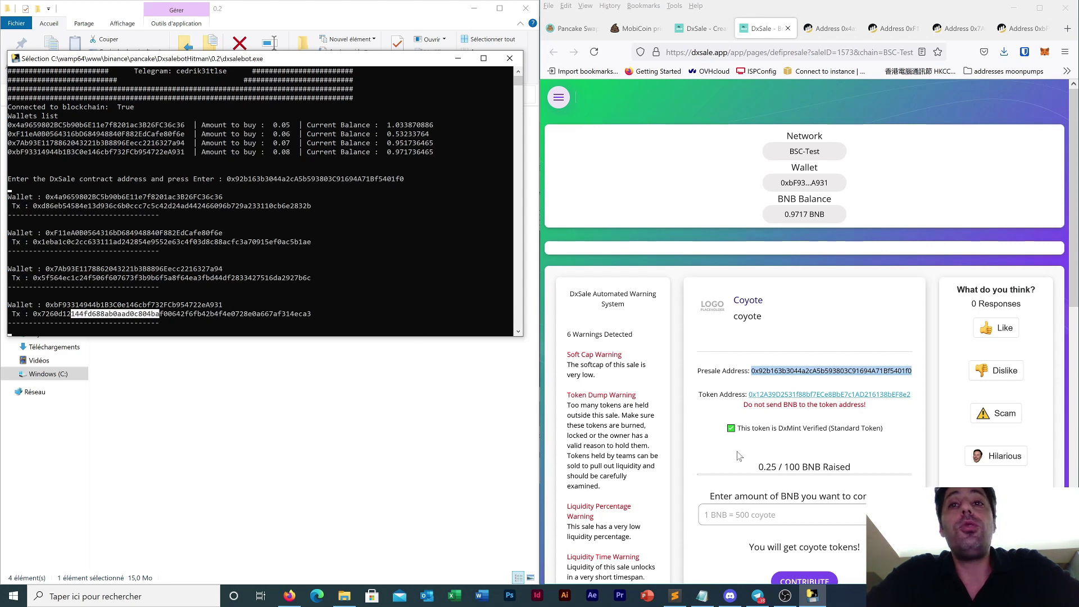
- Check the amount of BNB raised on the Coyote presale page
left_click_drag(759, 470, 777, 469)
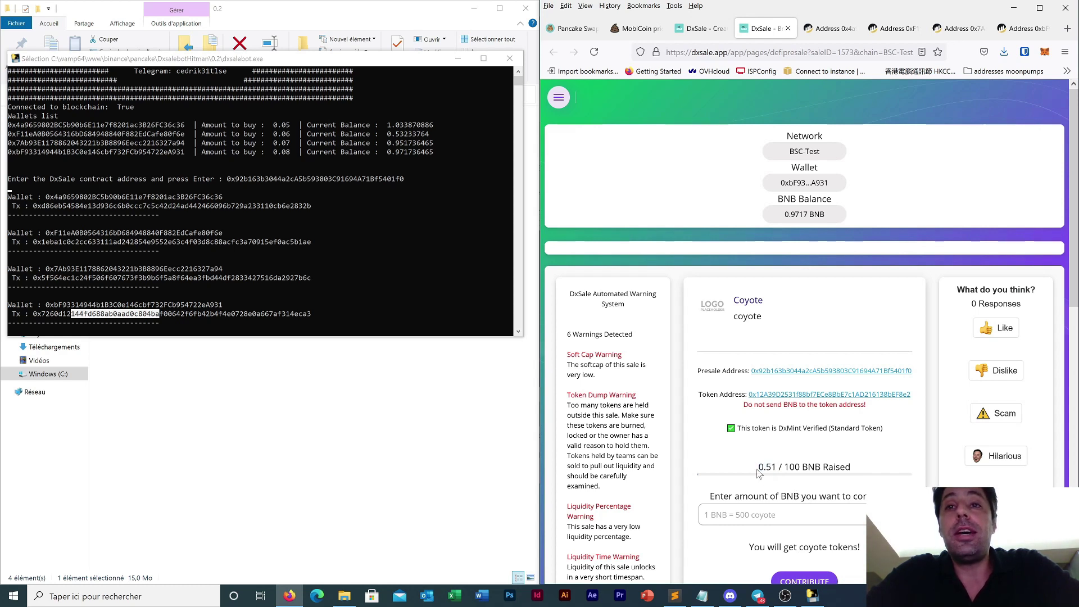
left_click_drag(759, 471, 780, 478)
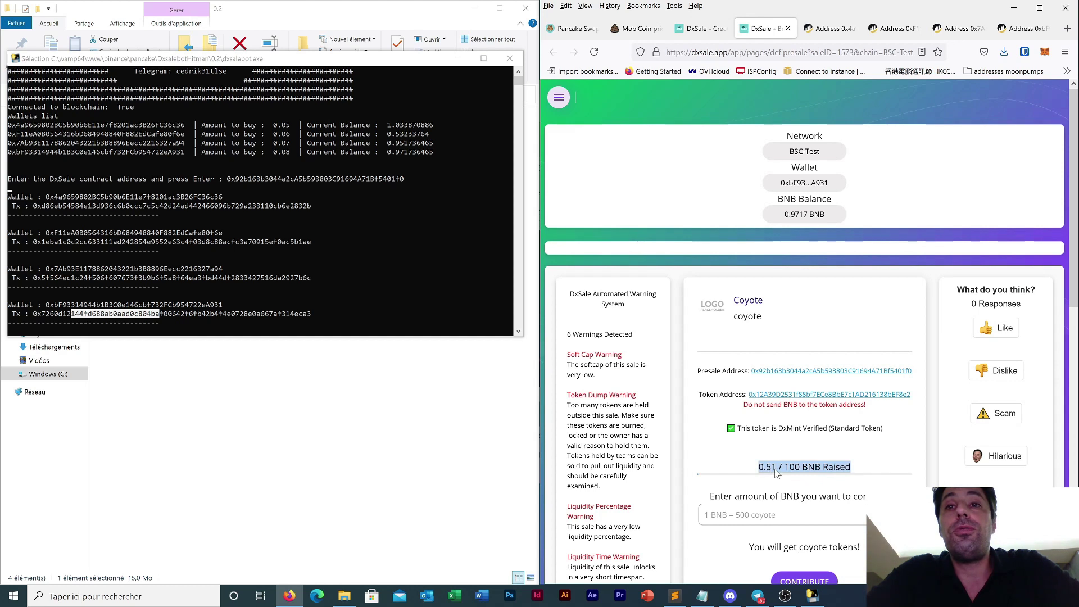
left_click(764, 483)
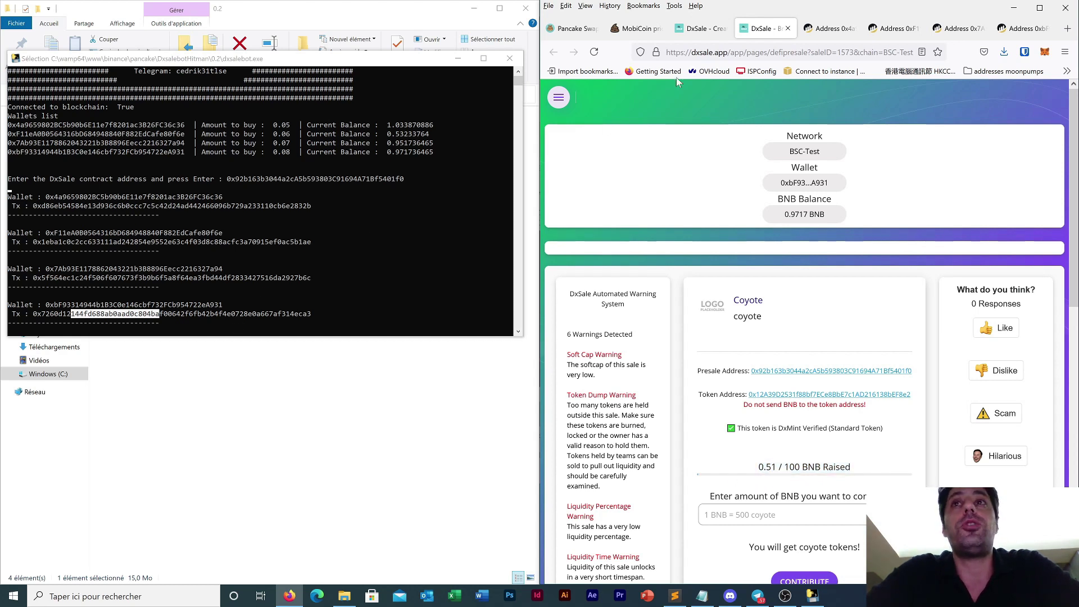
- Reload the BscScan address pages of the first two wallets and check each for its new presale purchase transaction
left_click(830, 29)
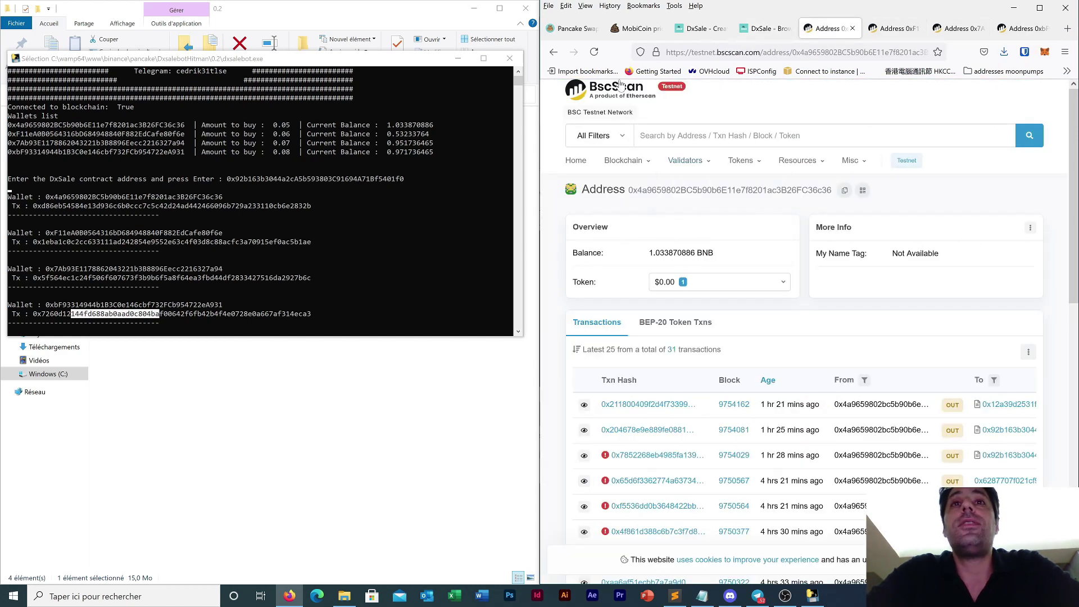
left_click(595, 53)
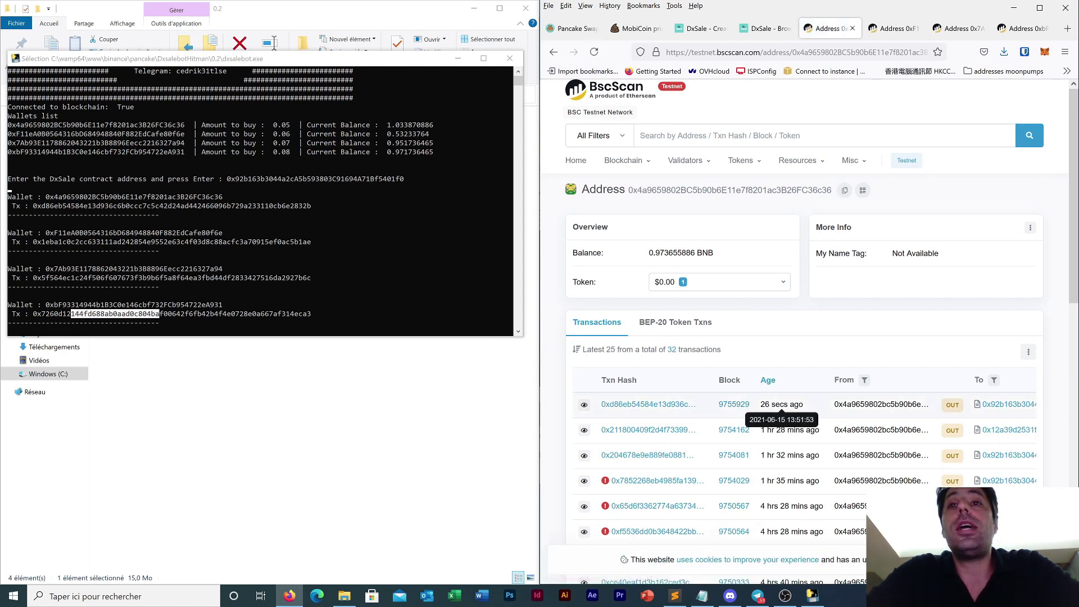
left_click(892, 29)
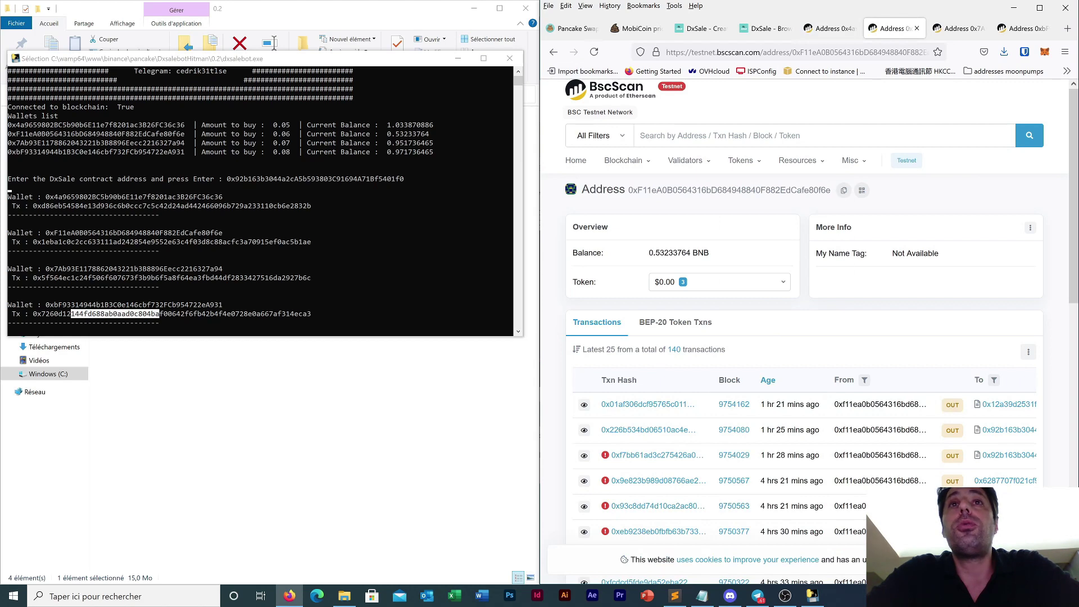
left_click(596, 54)
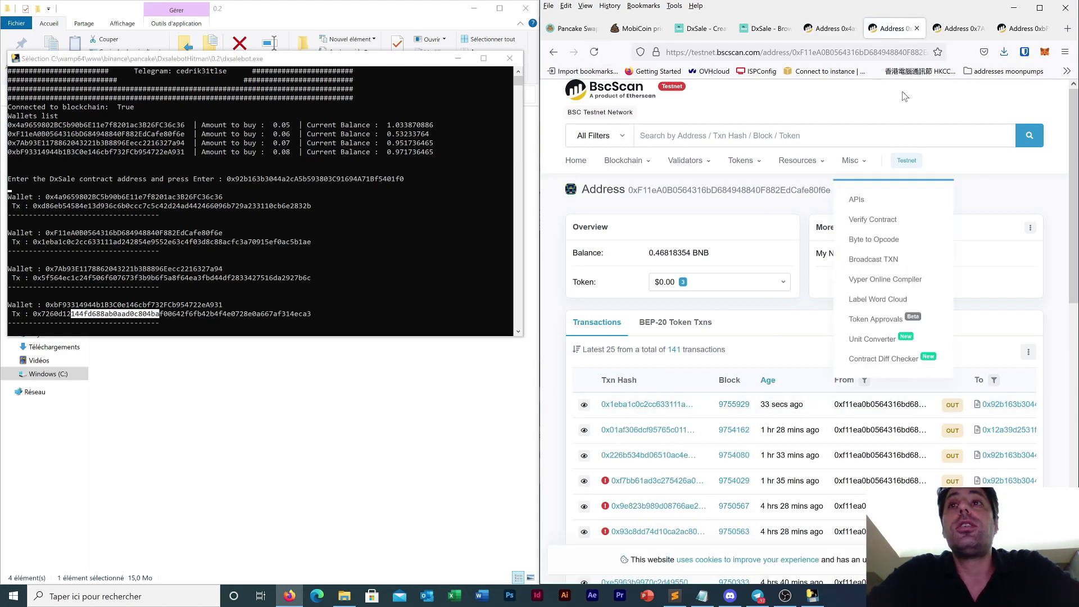
- Reload the third wallet's BscScan page and compare its latest transaction hash with the one listed by the bot
left_click(956, 29)
left_click(594, 51)
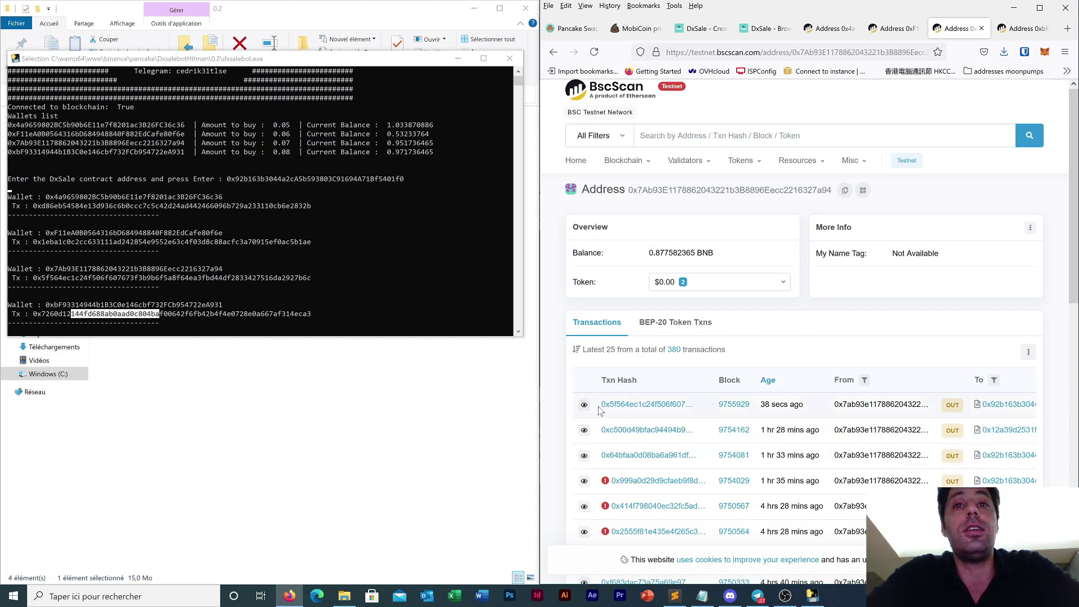
left_click_drag(601, 404, 617, 412)
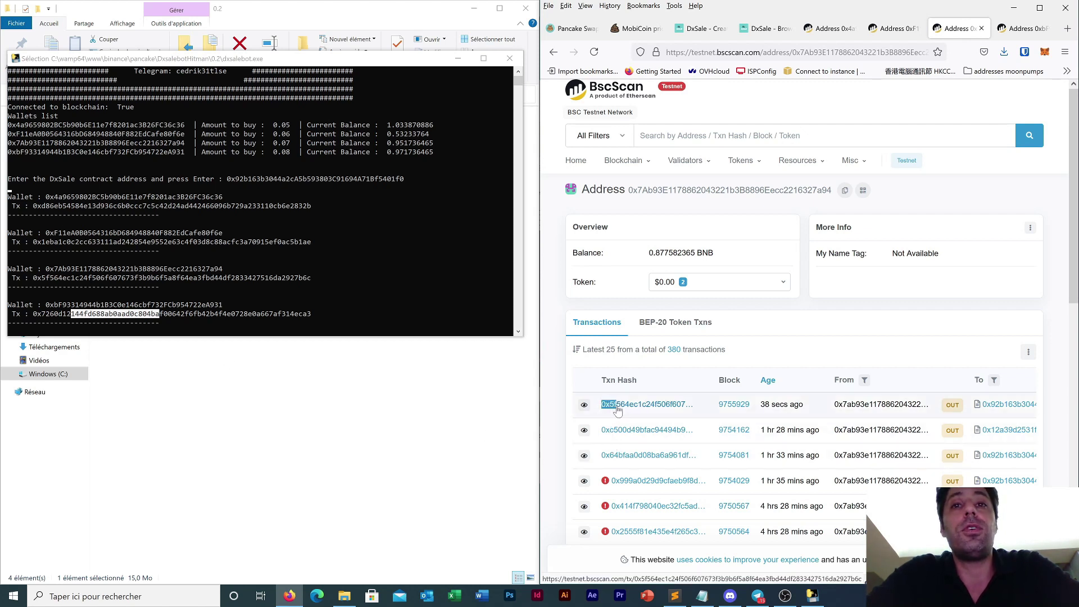
left_click(33, 279)
left_click_drag(32, 277, 52, 282)
- Reload the fourth wallet's BscScan page, compare its latest transaction hash with the bot's listing, and clear the console selection
left_click(1020, 28)
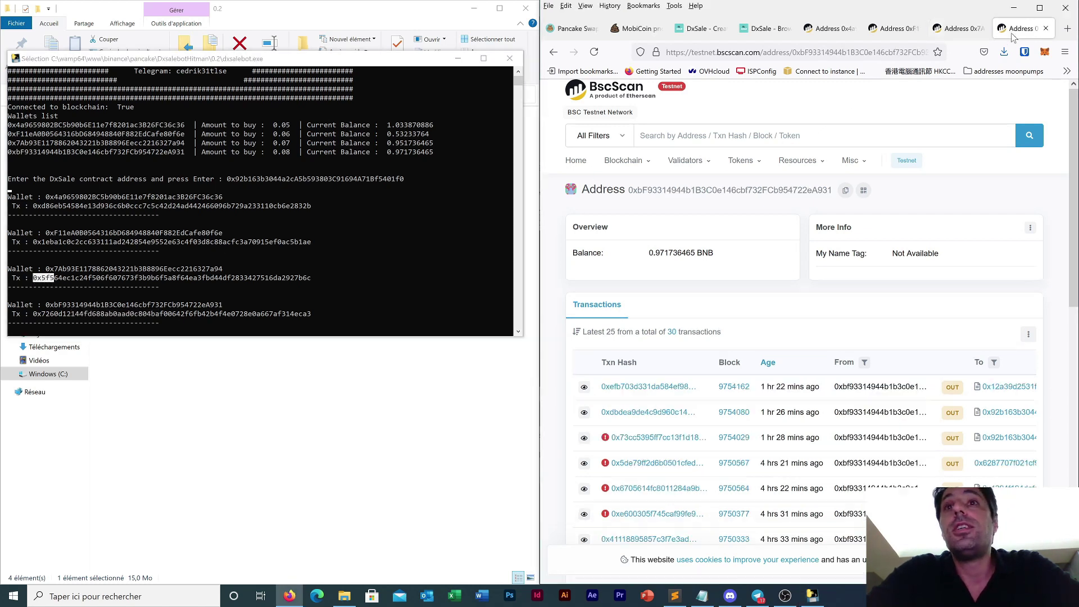
key("F5")
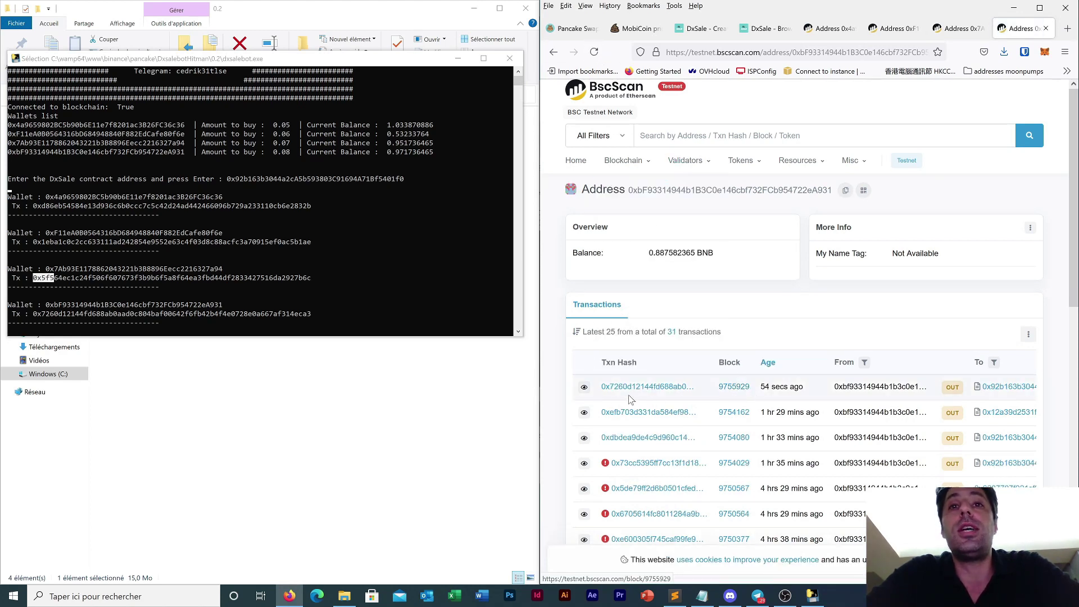
left_click_drag(601, 390, 623, 393)
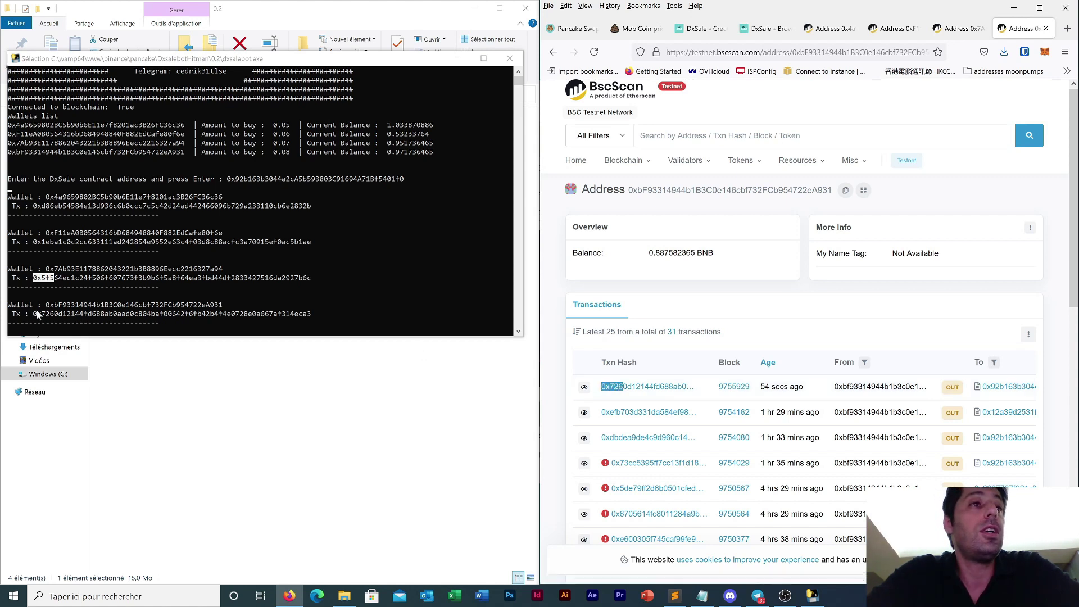
left_click(45, 320)
left_click_drag(35, 317, 56, 318)
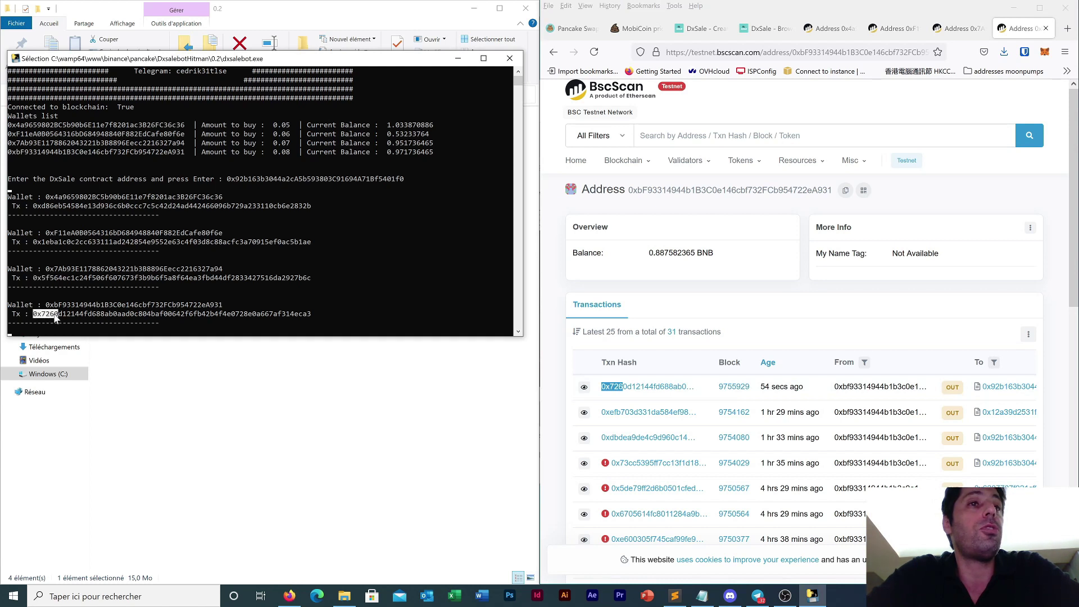
right_click(355, 290)
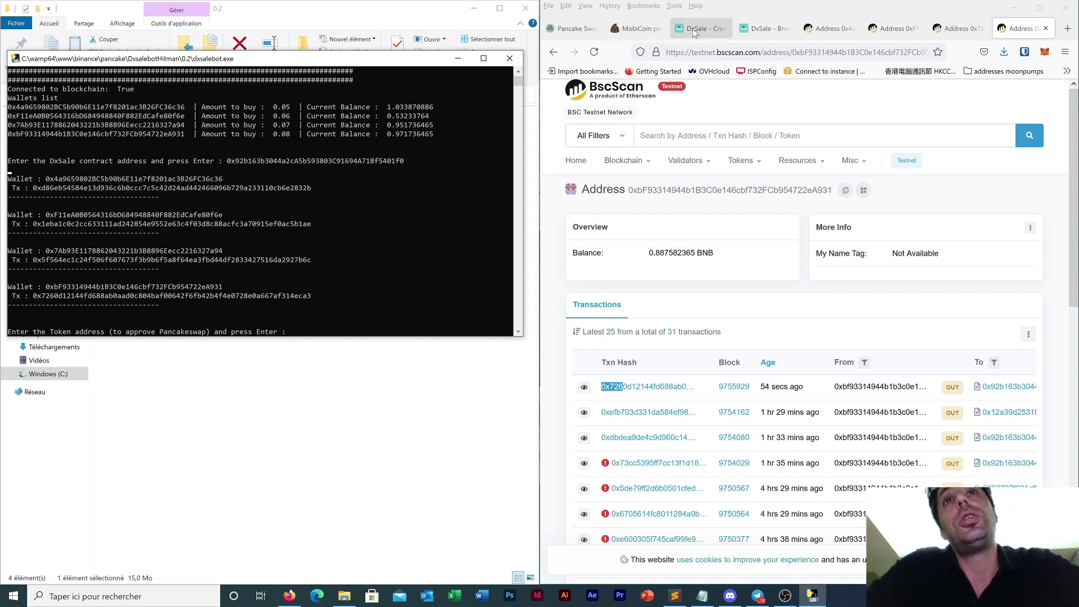
- Copy the token address from the Coyote presale page and submit it to the bot for Pancakeswap approval
left_click(763, 33)
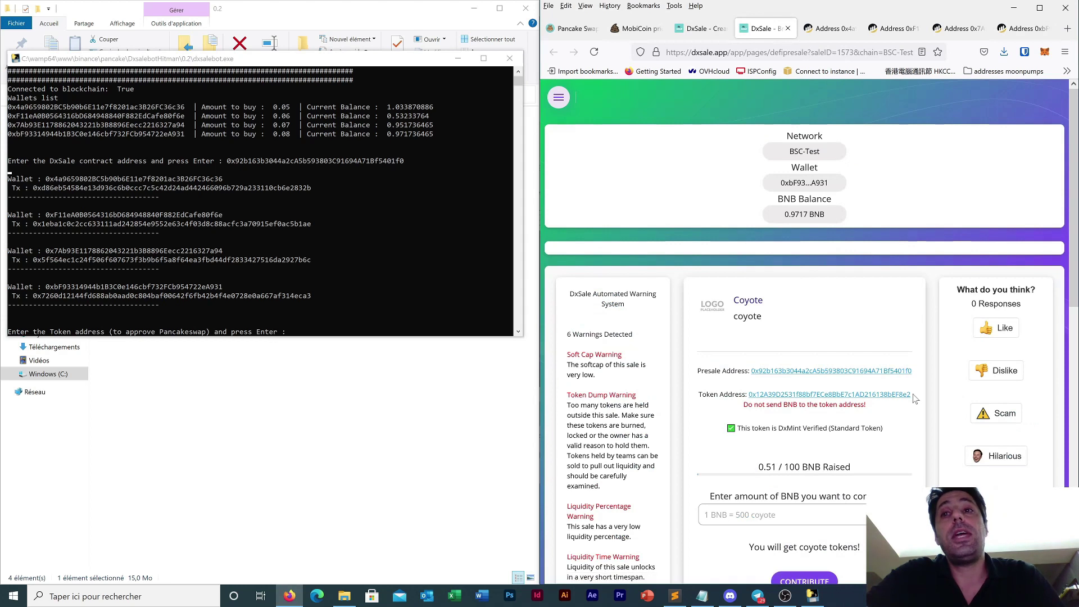
left_click_drag(911, 395, 748, 396)
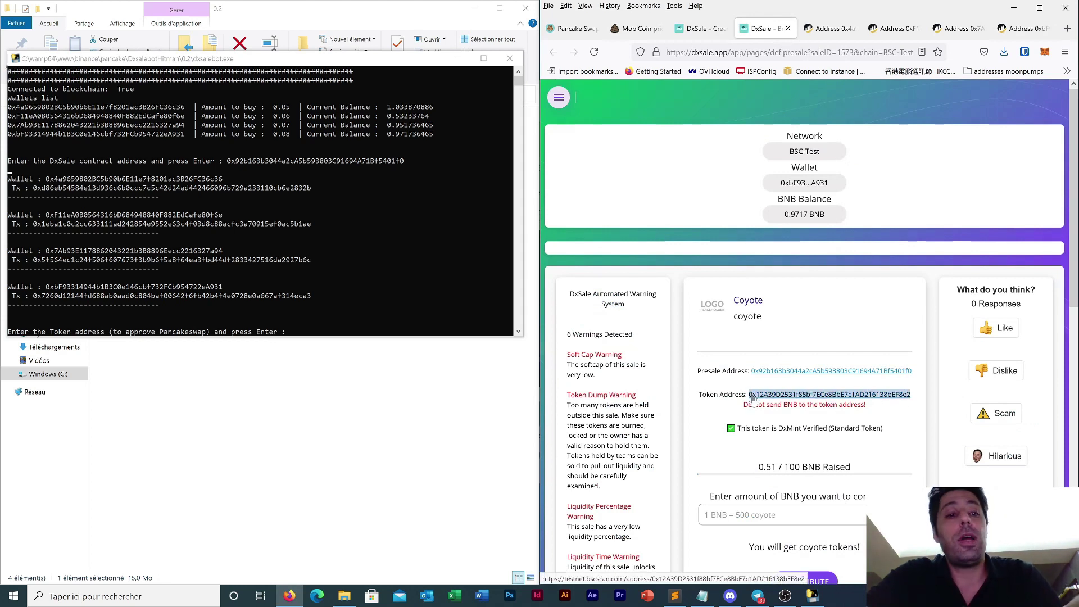
left_click(323, 336)
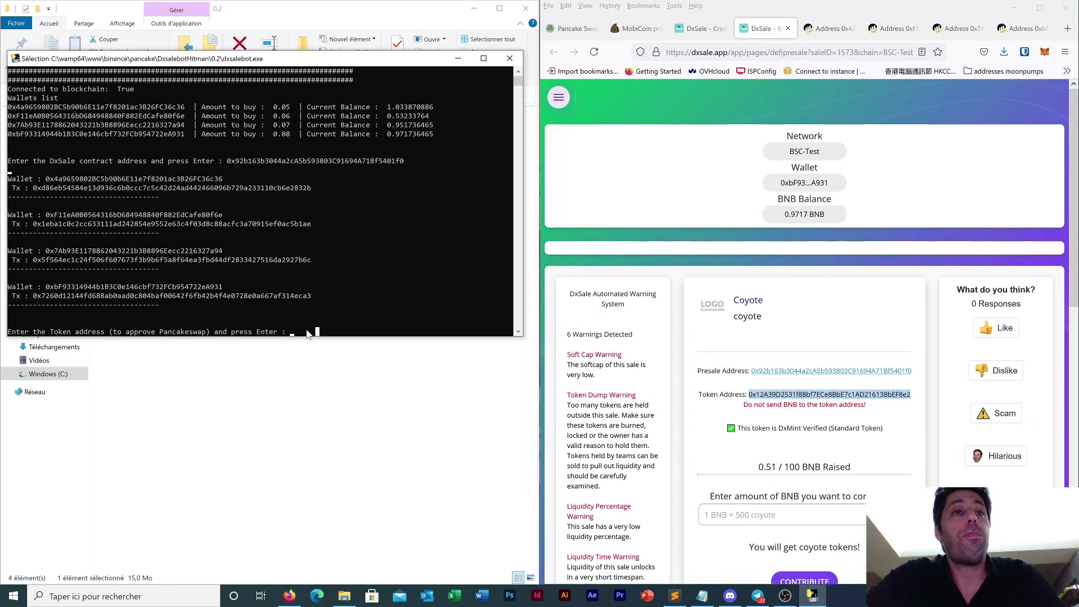
left_click(323, 332)
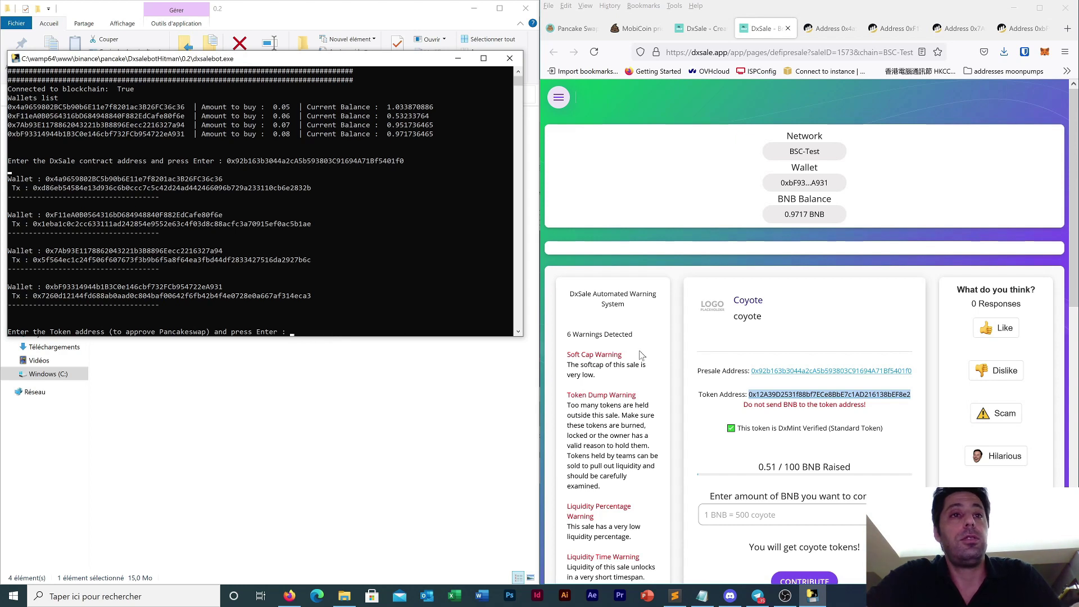
left_click_drag(922, 398, 751, 404)
key("ctrl+c")
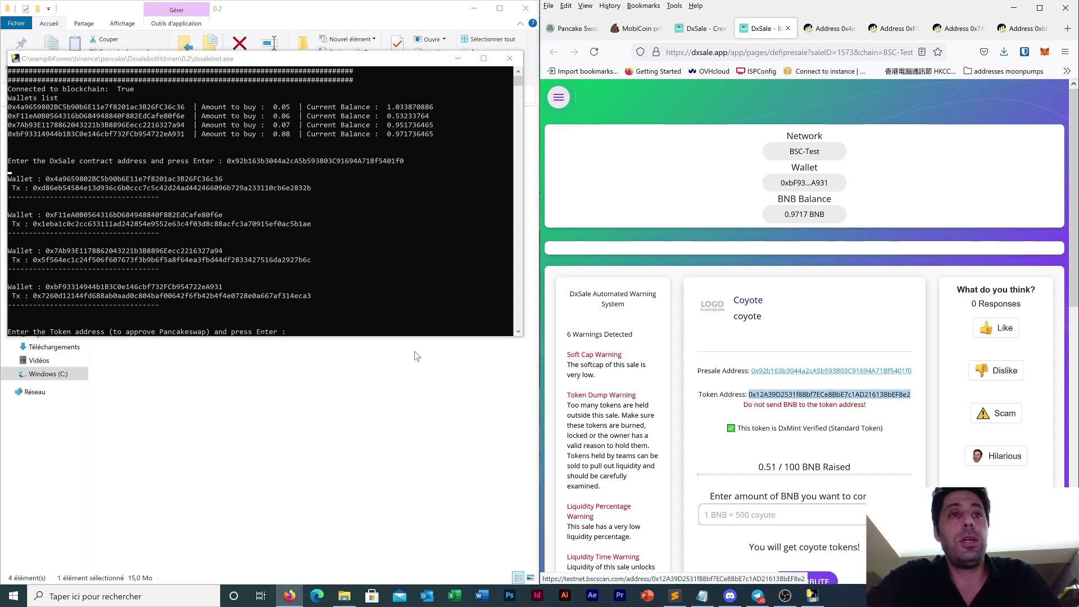
left_click(338, 332)
key("ctrl+v")
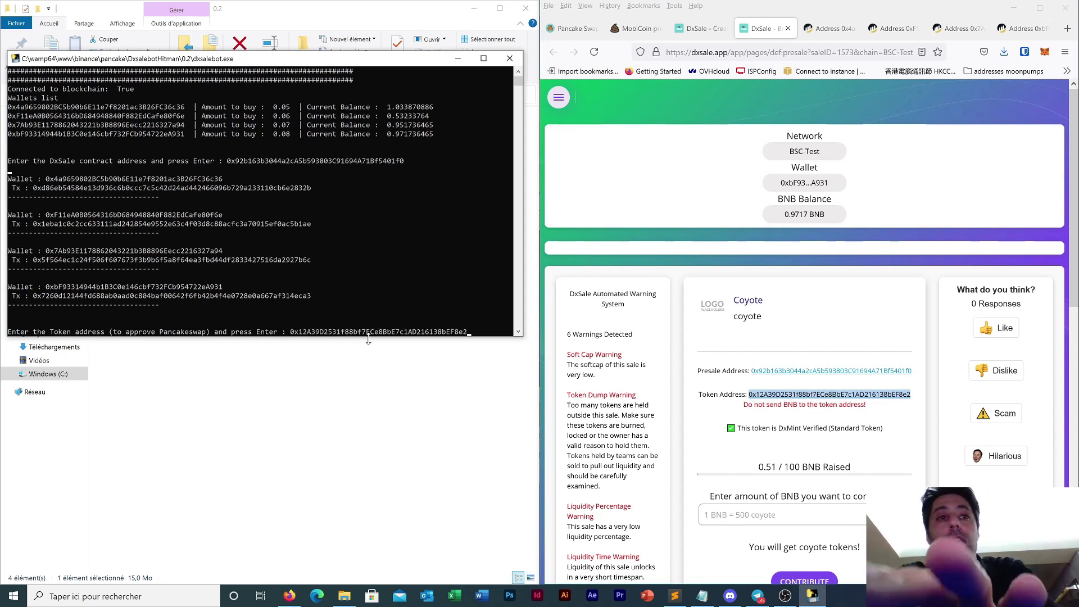
key("Return")
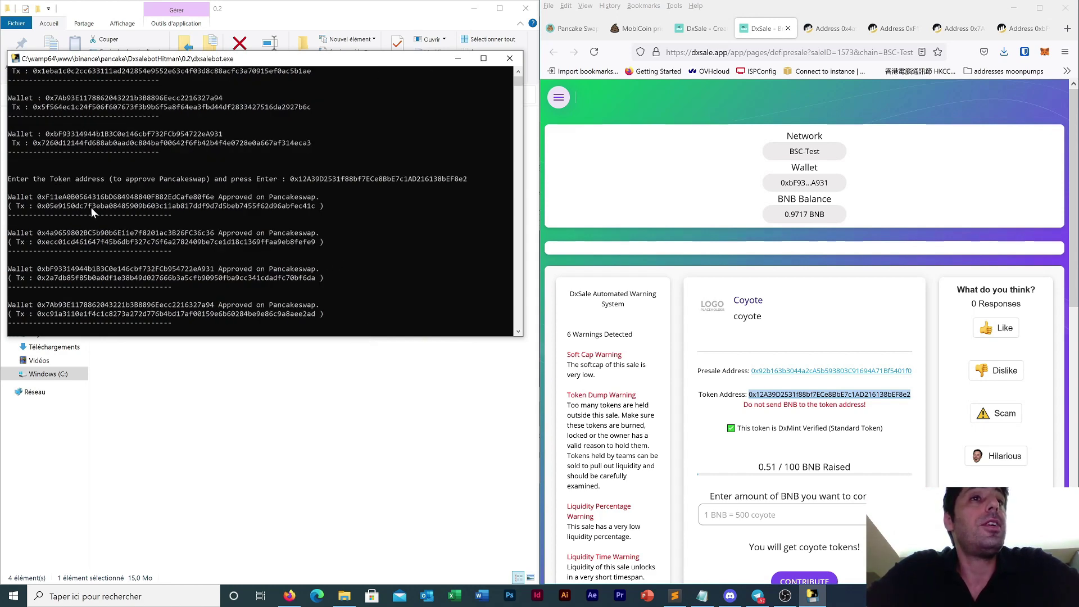
- Examine the Pancakeswap approval status the bot reports for each of the four wallets
left_click_drag(214, 197, 310, 198)
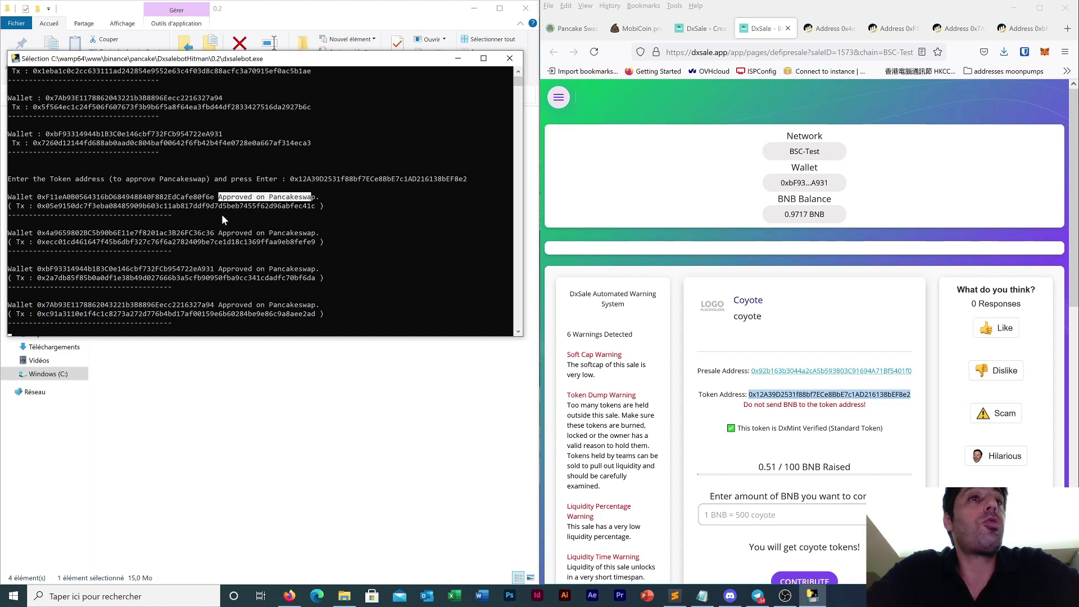
left_click(220, 233)
left_click_drag(219, 235, 269, 233)
left_click_drag(216, 270, 277, 274)
left_click_drag(220, 307, 286, 307)
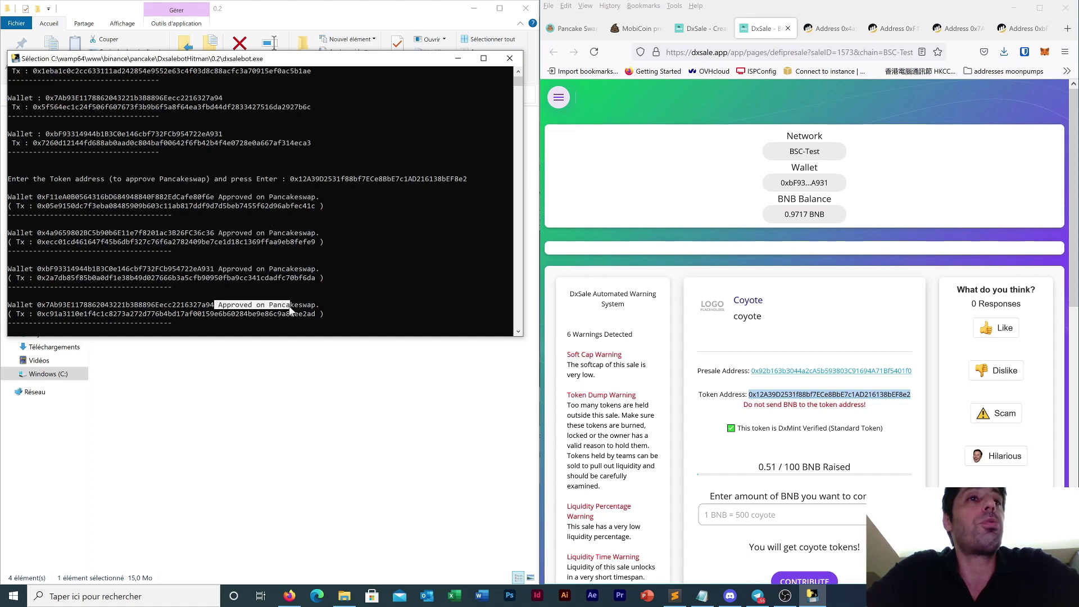
left_click(288, 305)
- Reload the first wallet's BscScan page and examine the details of its latest approval transaction
left_click(806, 31)
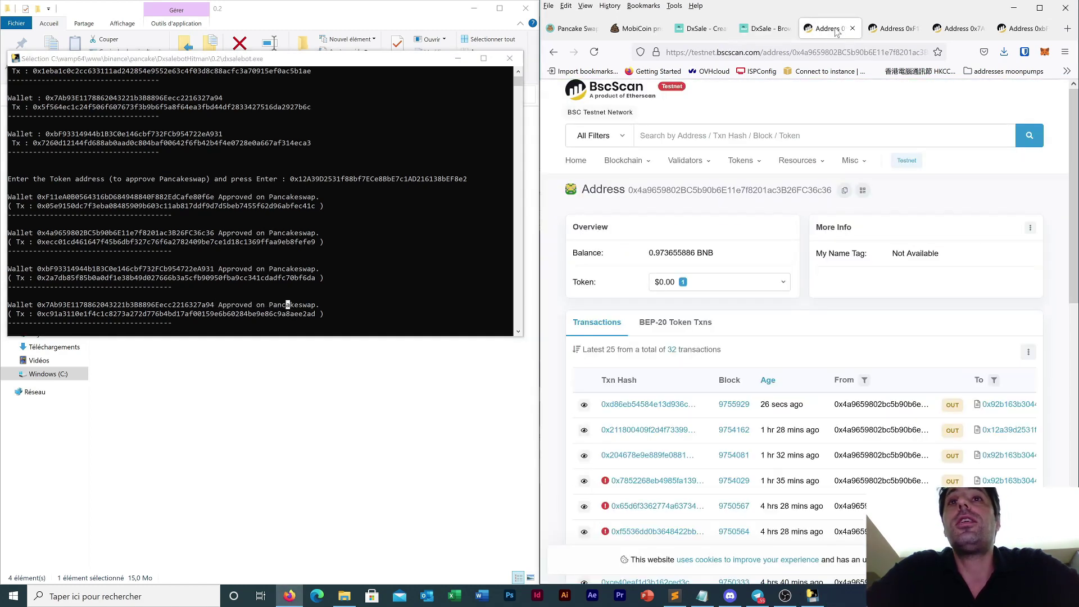
left_click(594, 52)
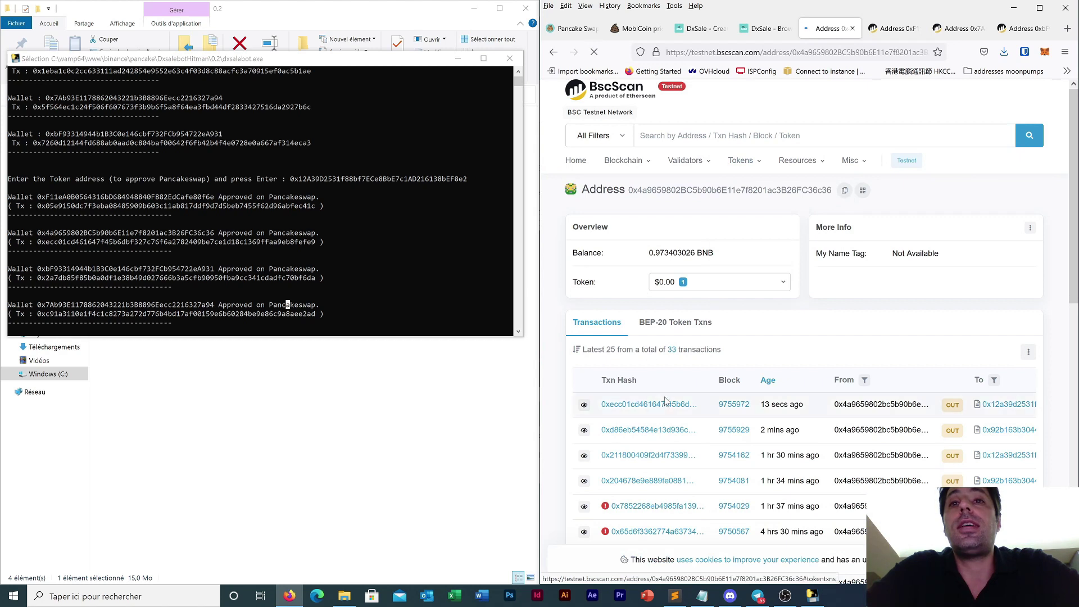
left_click(654, 404)
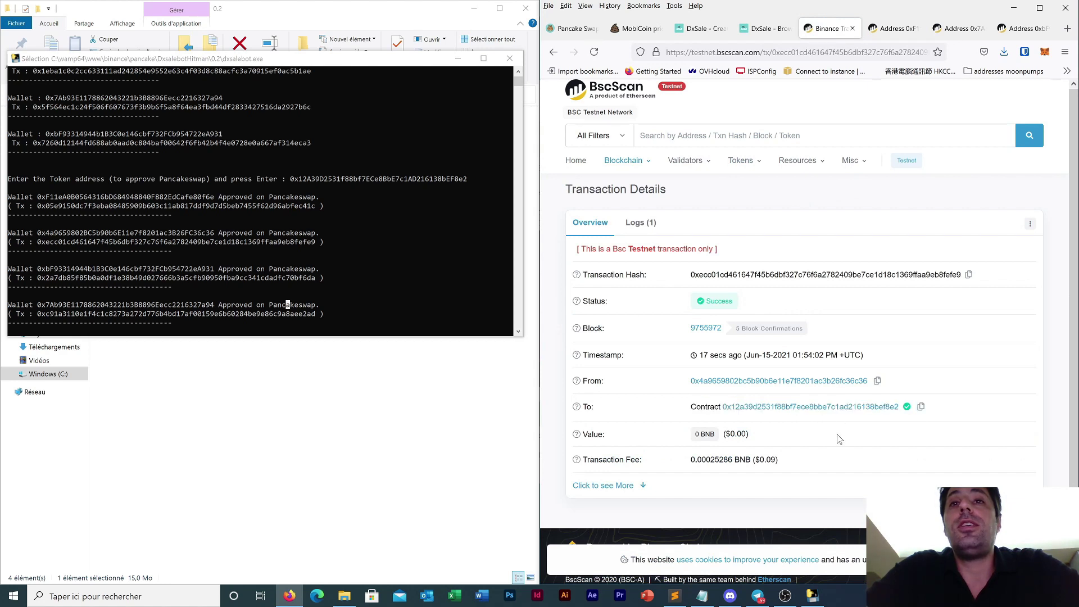
scroll(832, 429, "down", 1)
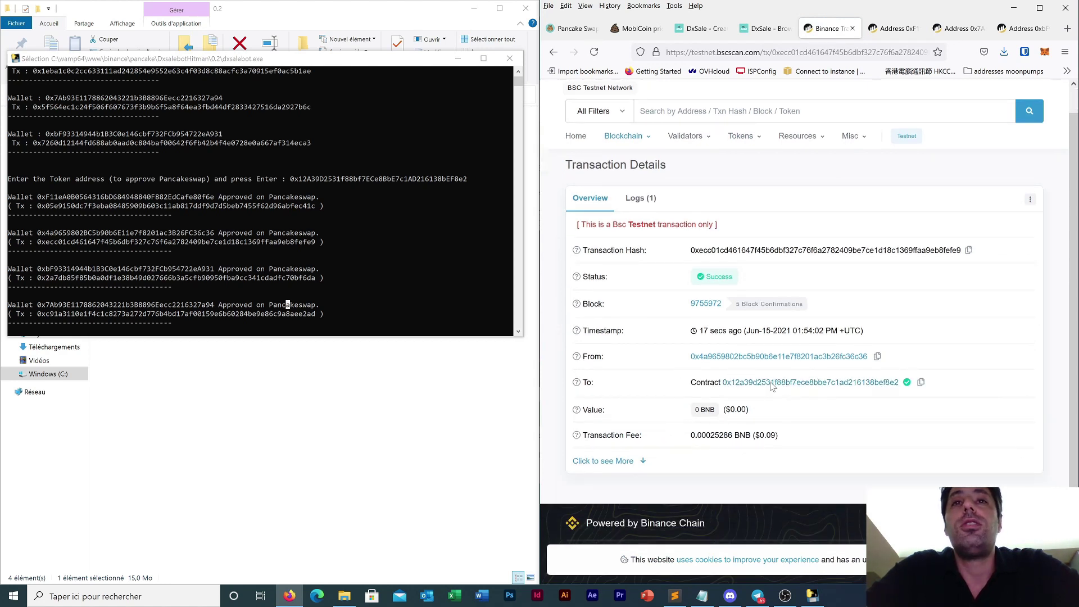
- Reload the BscScan pages of the other three wallets and check each one's latest approval transaction
left_click(888, 38)
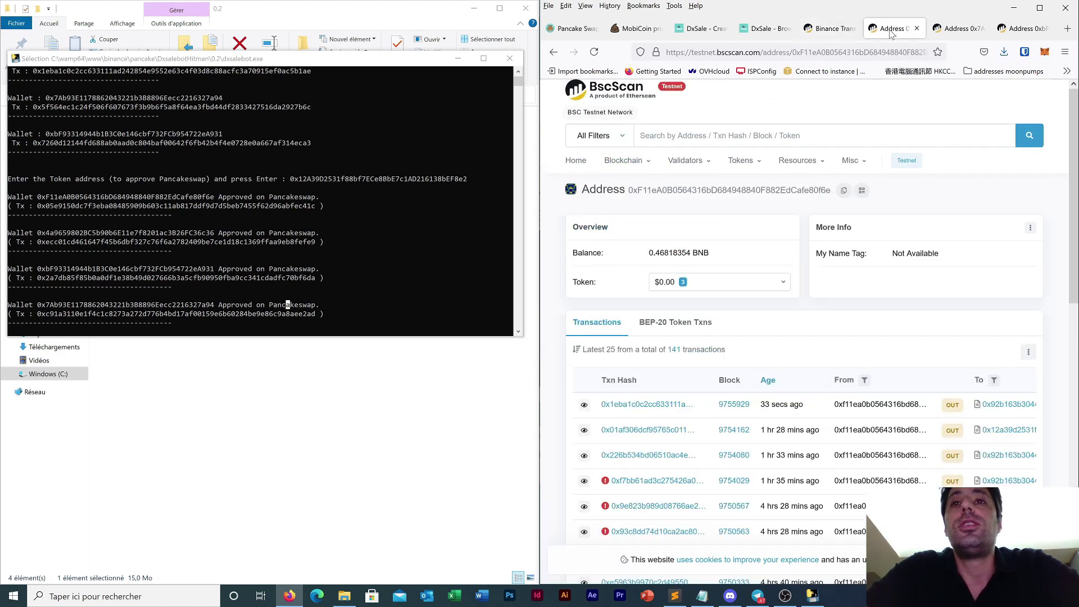
left_click(593, 53)
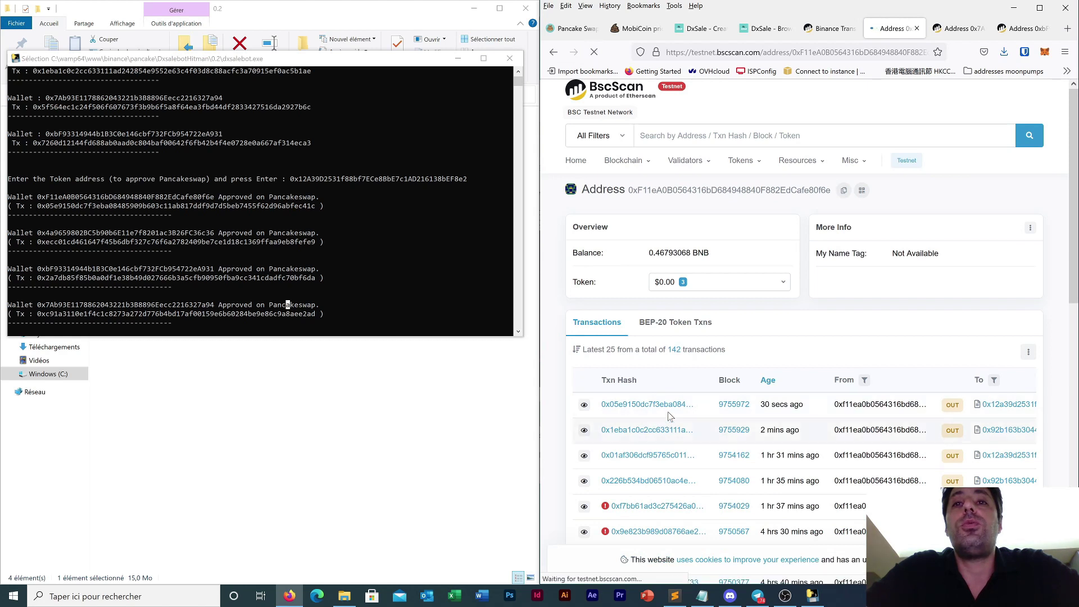
left_click(959, 28)
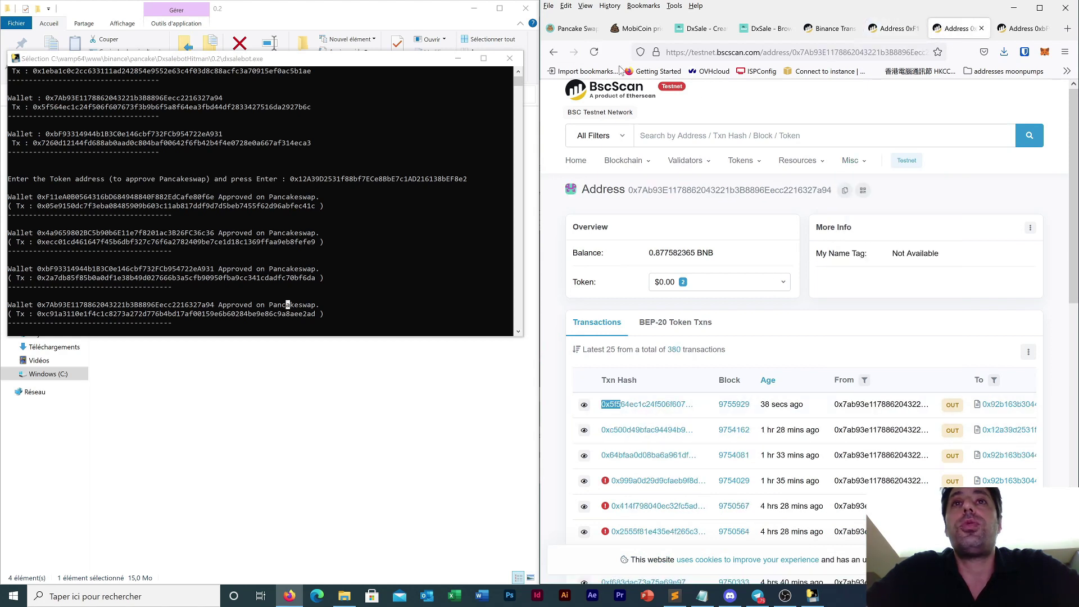
left_click(594, 51)
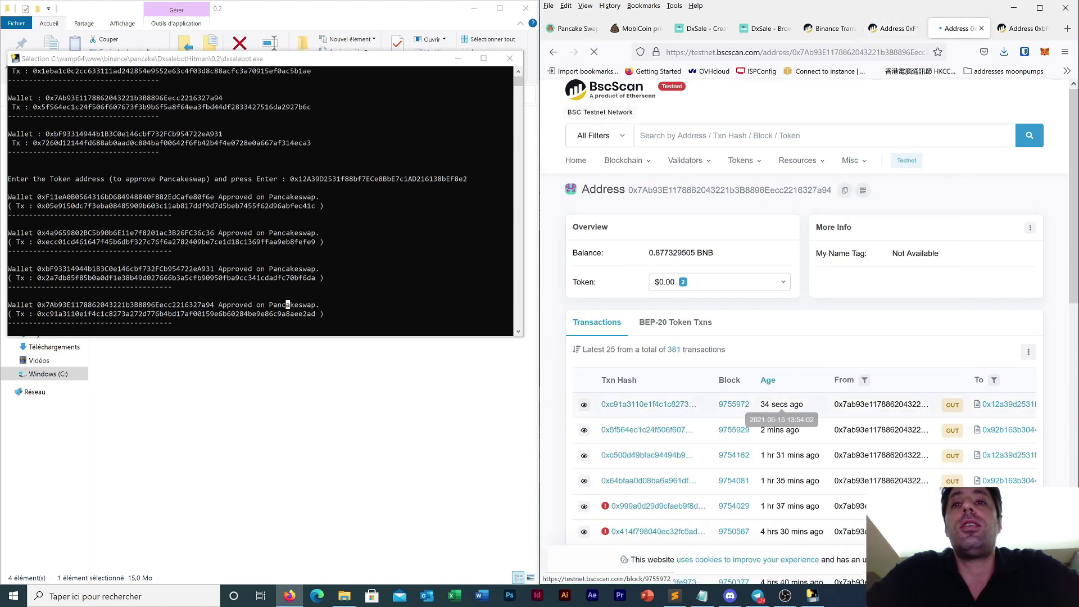
left_click(1020, 28)
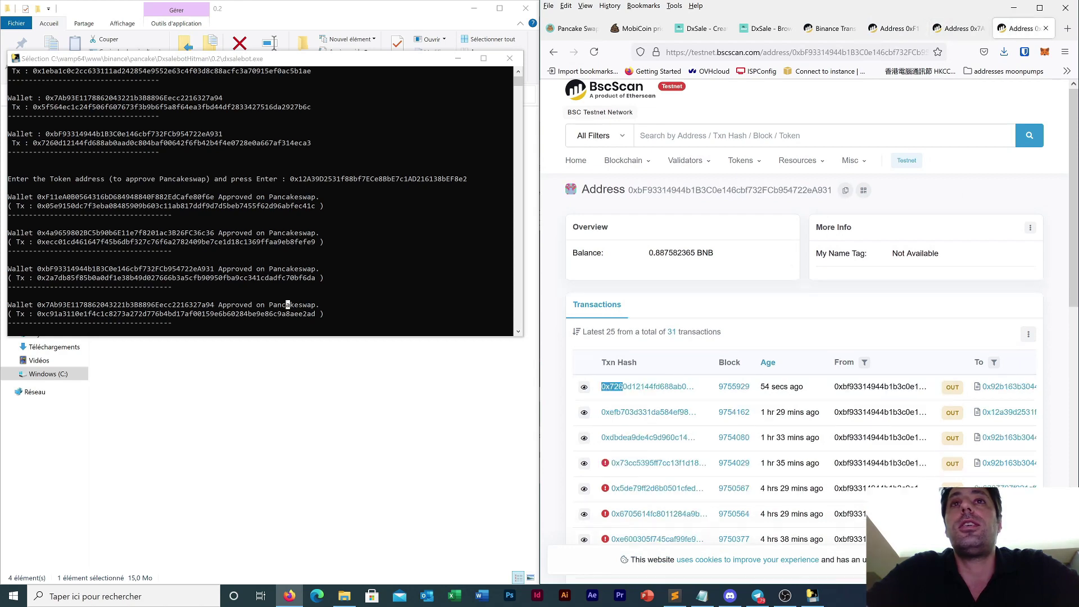
left_click(595, 53)
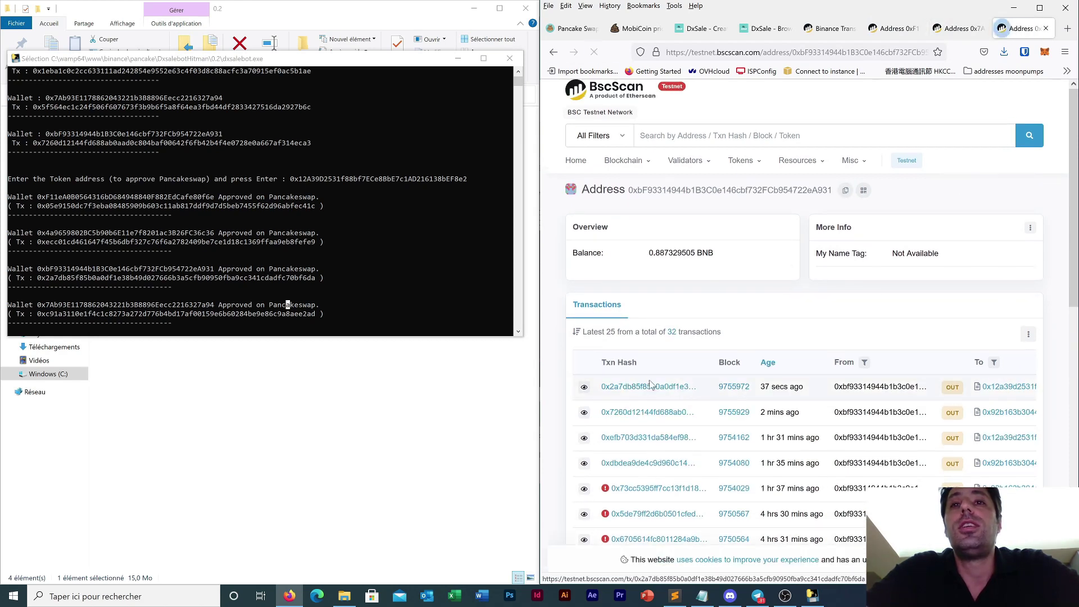
left_click_drag(599, 387, 703, 395)
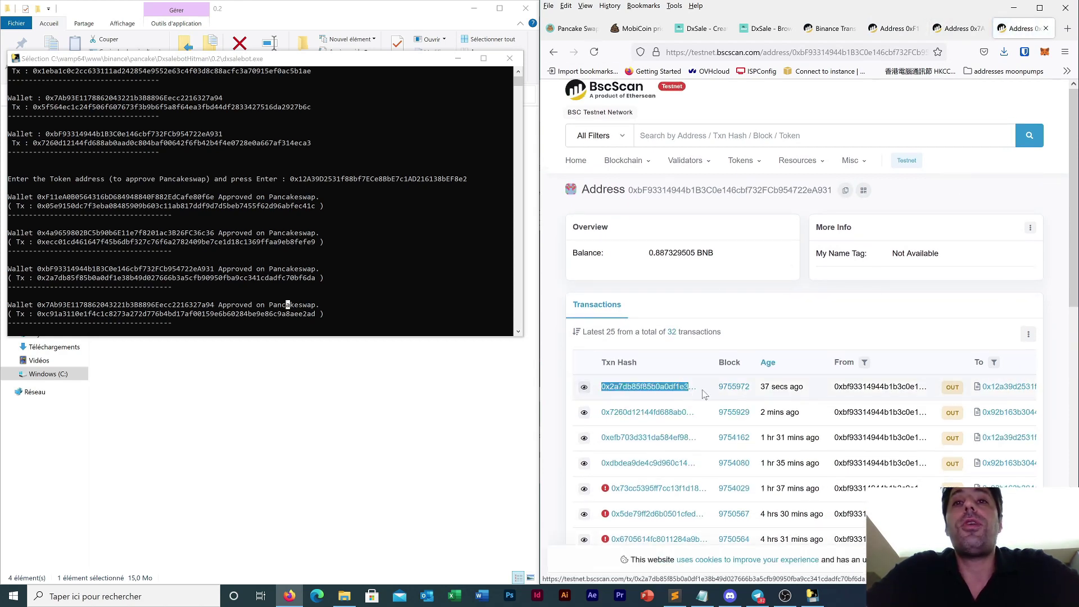
left_click(703, 394)
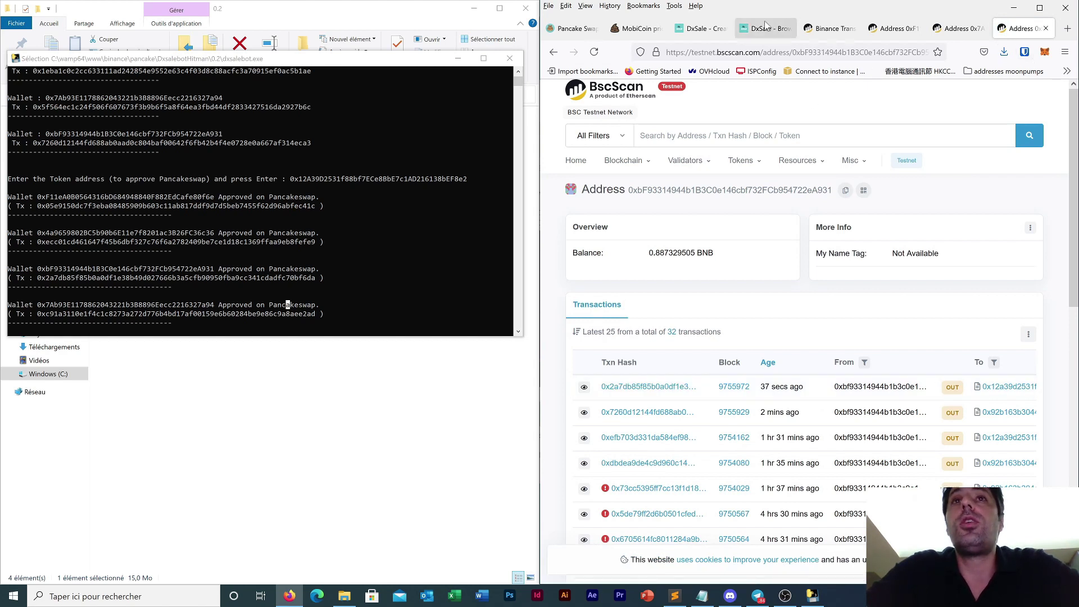
- Connect the MetaMask account named new to Pancakeswap and check the active account on the Coyote presale page
left_click(576, 29)
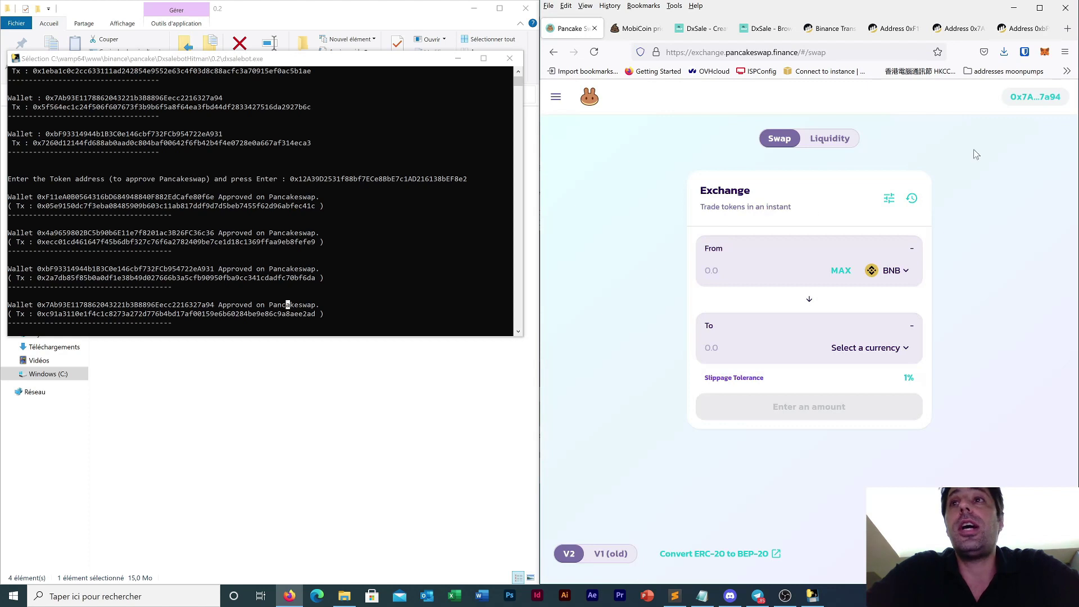
left_click(1044, 51)
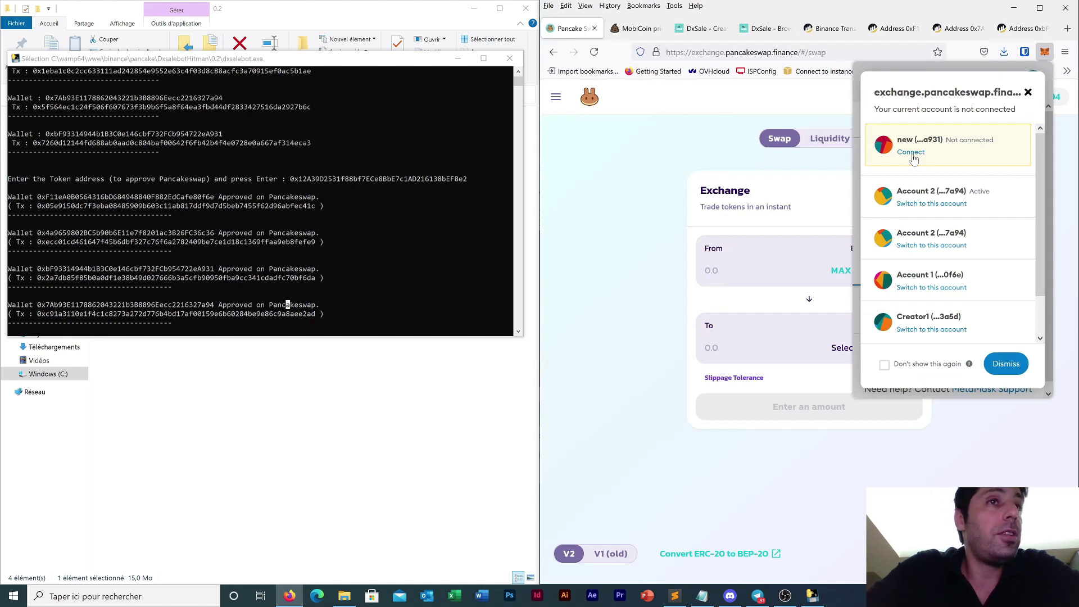
left_click(911, 152)
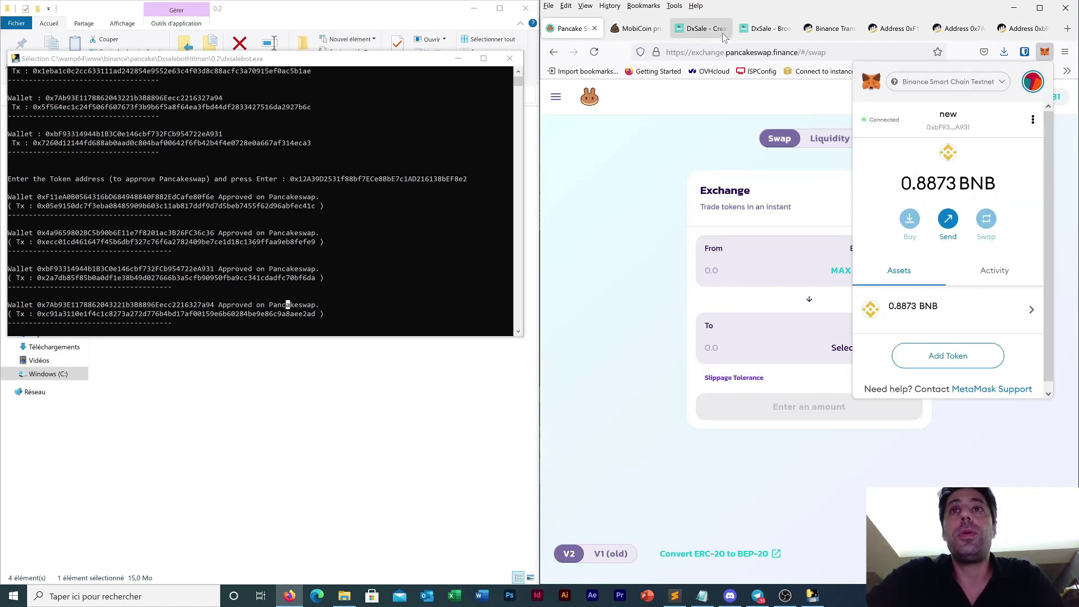
left_click(764, 28)
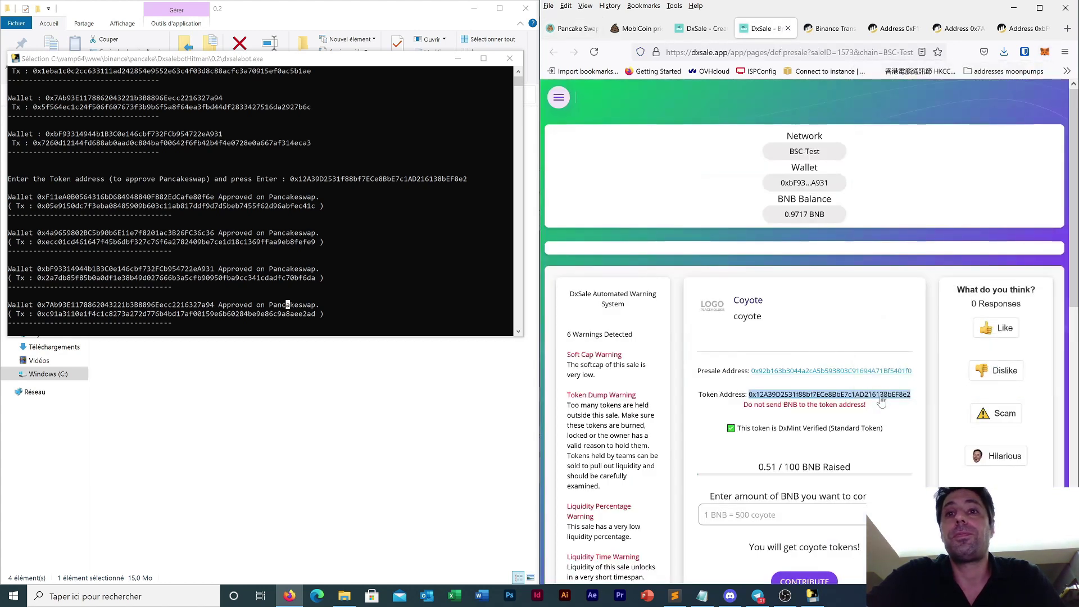
left_click(1043, 52)
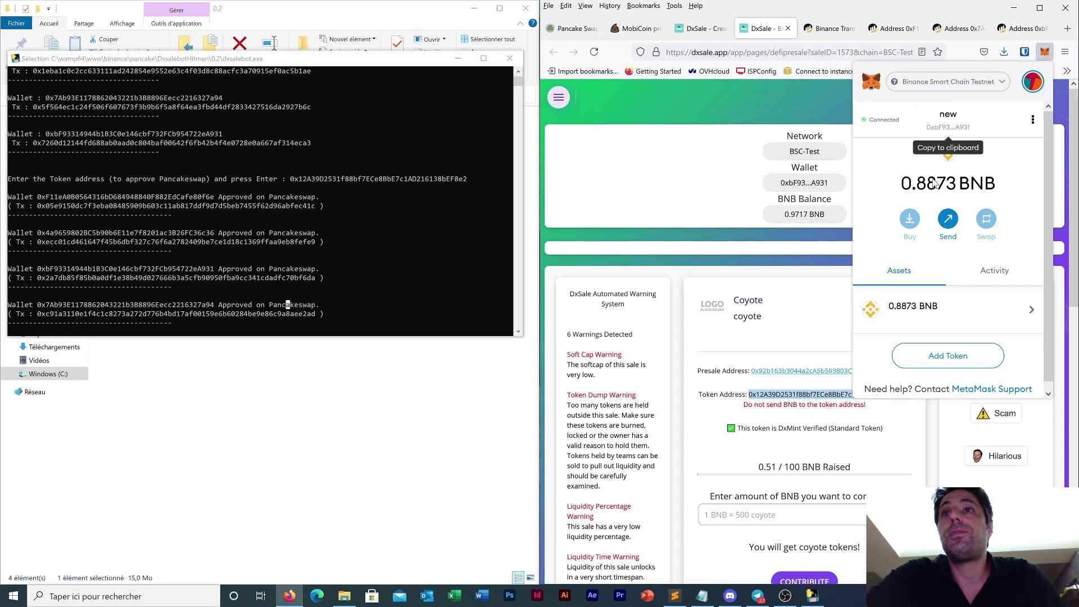
- Import the coyote token on Pancakeswap using its copied token address and set it as the currency to receive
left_click(571, 28)
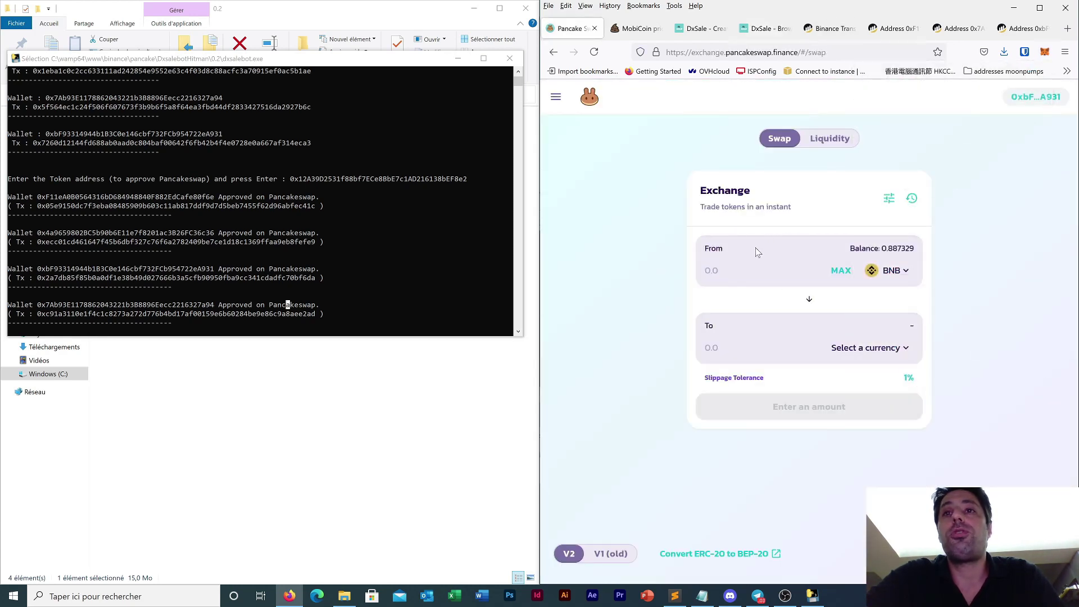
left_click(860, 347)
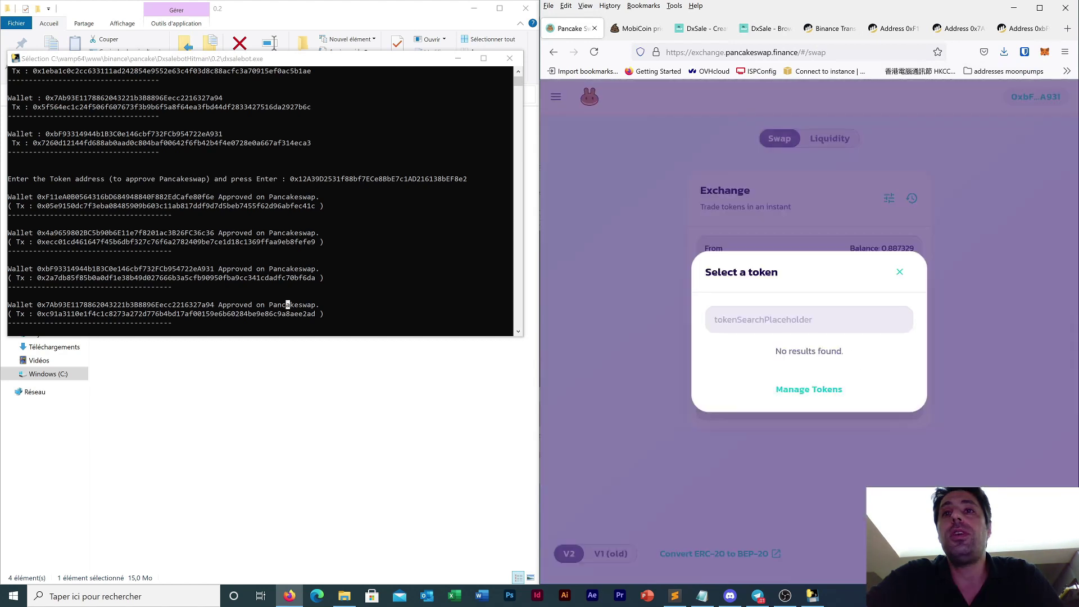
key("ctrl+v")
left_click(860, 365)
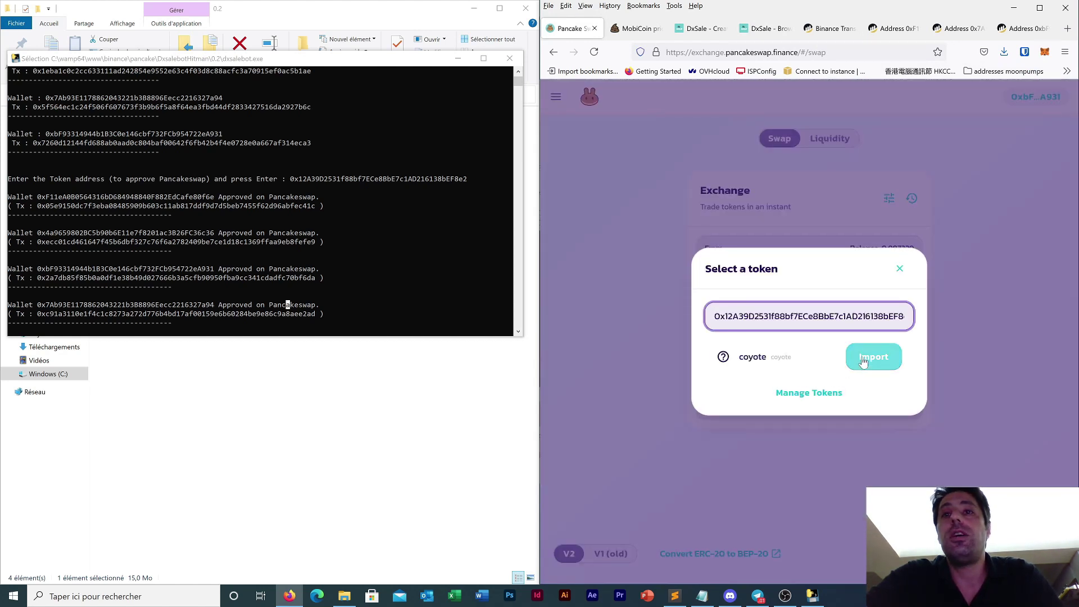
left_click(748, 454)
left_click(882, 451)
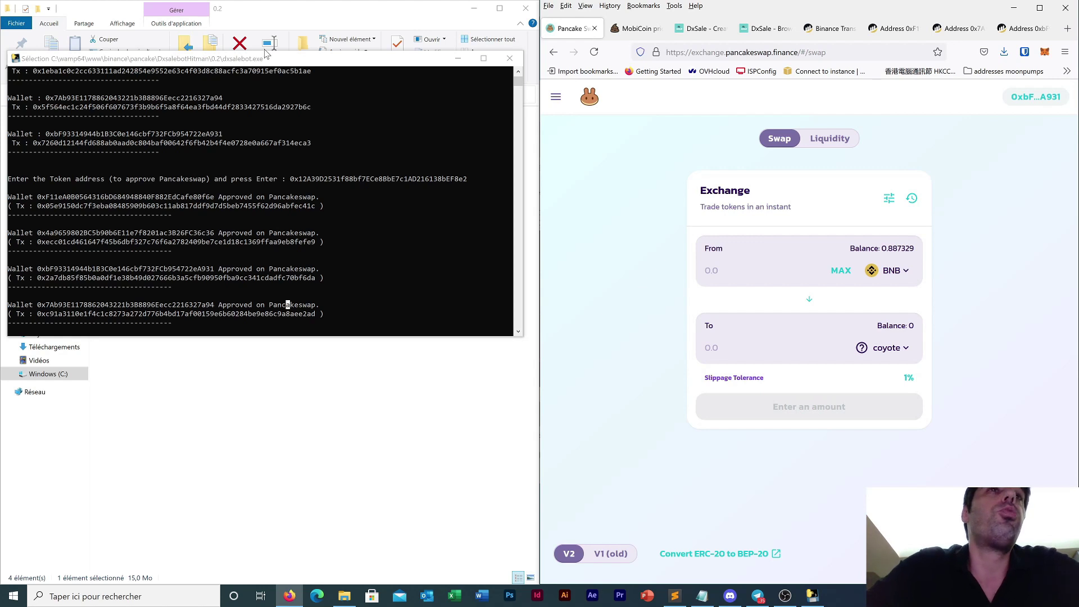
- Review the bot's console output for the four wallets' presale purchases and Pancakeswap approvals
left_click(268, 58)
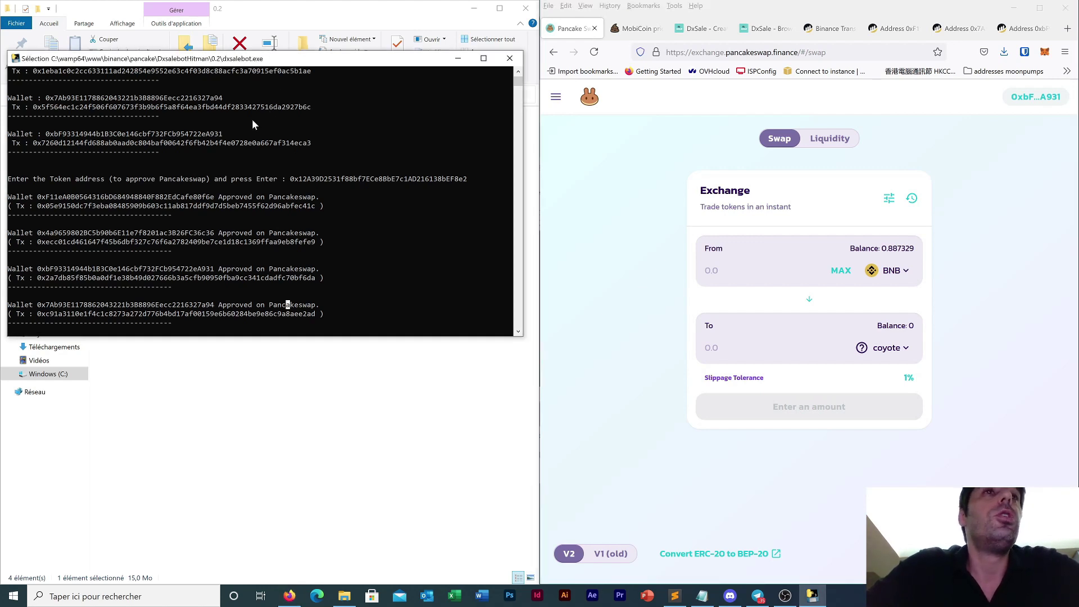
scroll(255, 149, "up", 6)
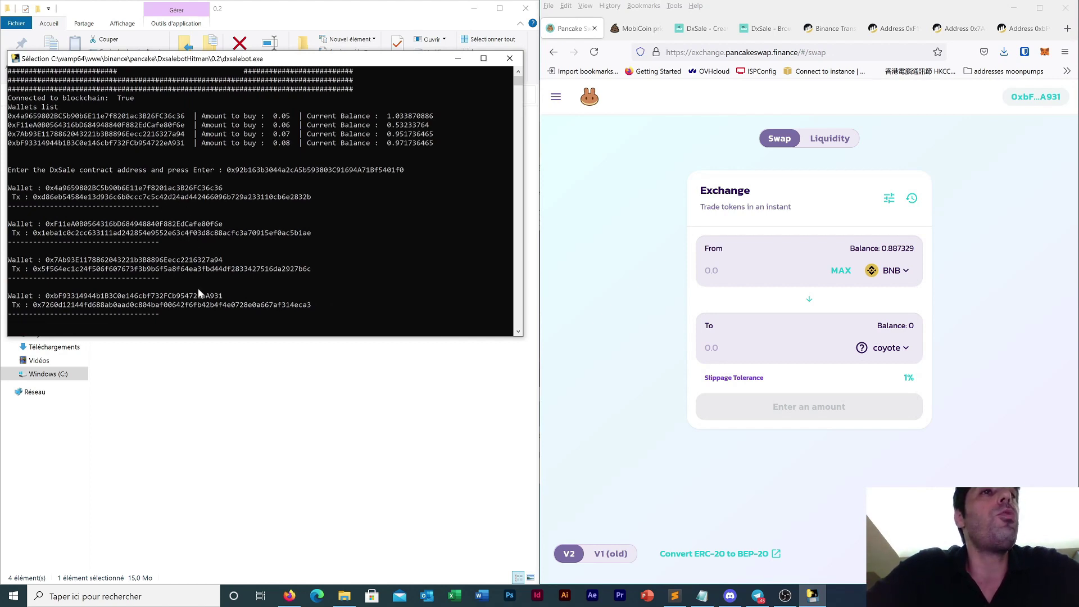
scroll(200, 308, "down", 6)
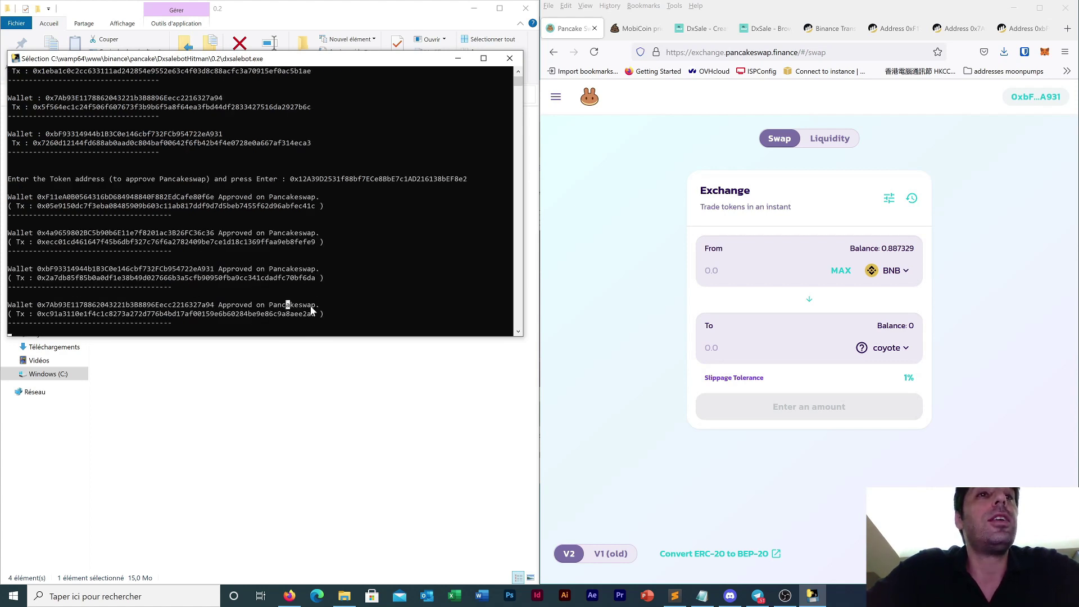
key("Escape")
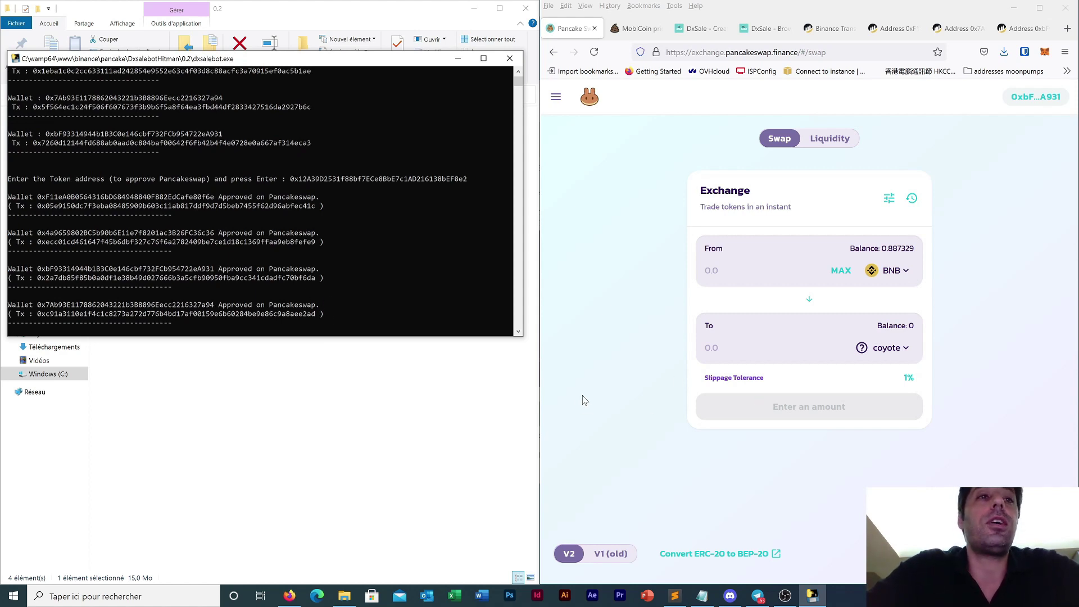
- Highlight the Discord and Telegram contact lines in the bot's console header, then clear the selection
scroll(338, 143, "up", 5)
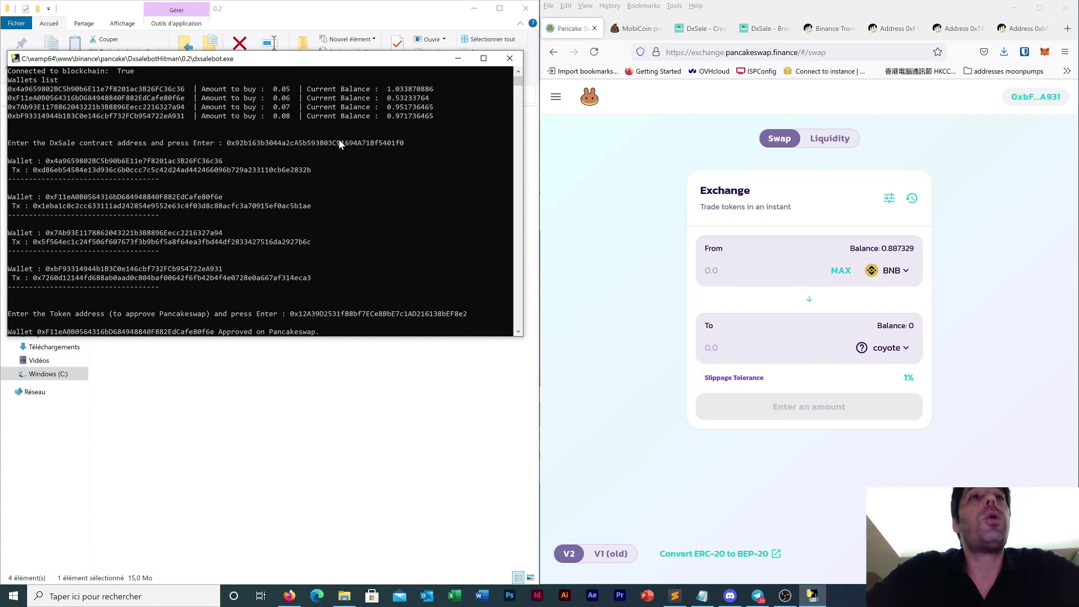
scroll(338, 141, "up", 3)
left_click_drag(126, 97, 217, 93)
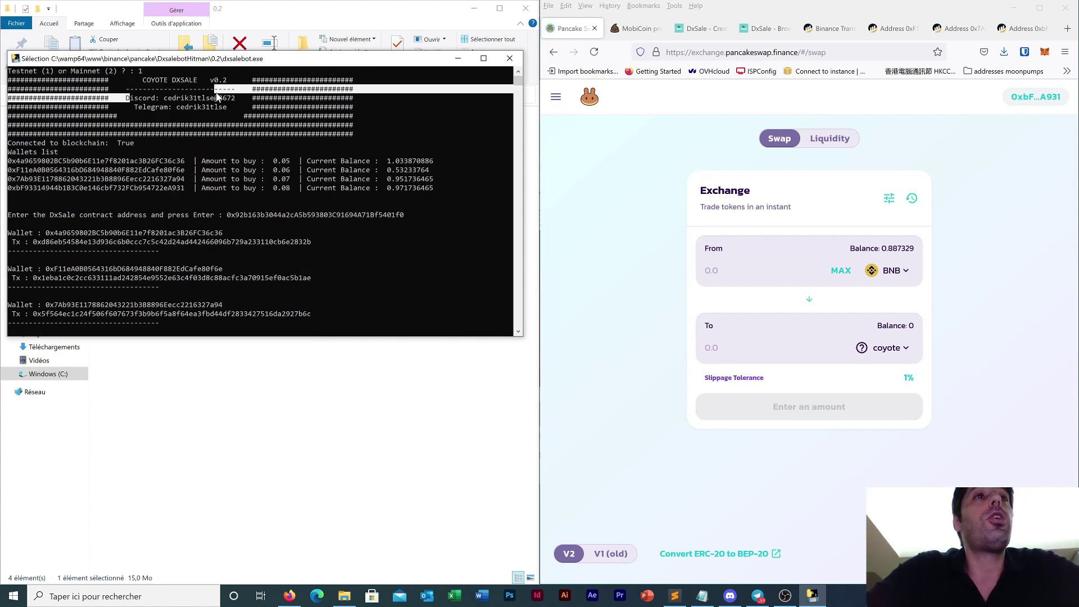
left_click_drag(134, 107, 230, 108)
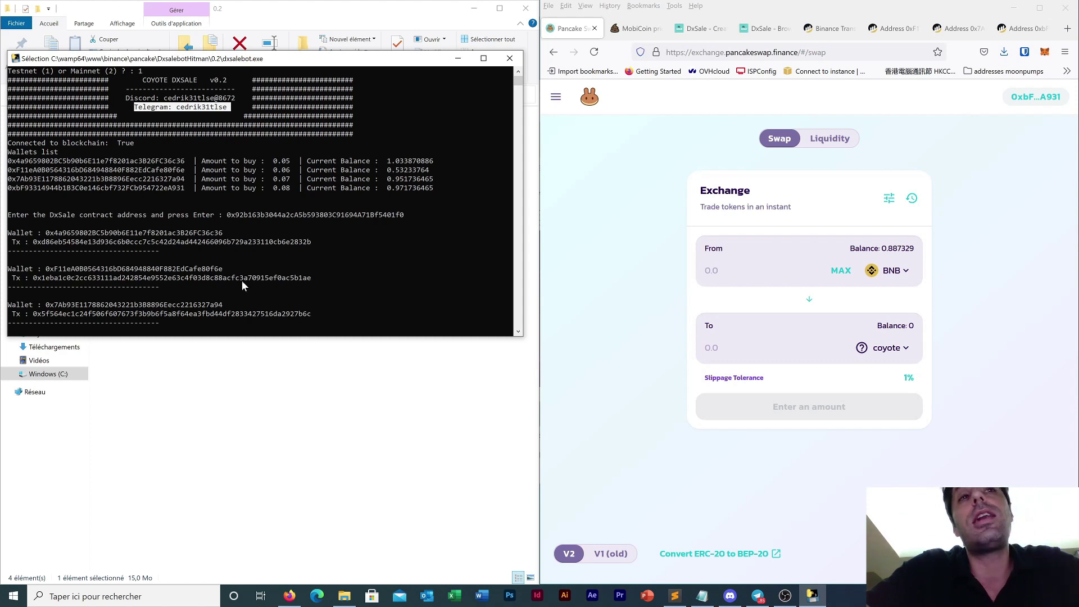
right_click(326, 260)
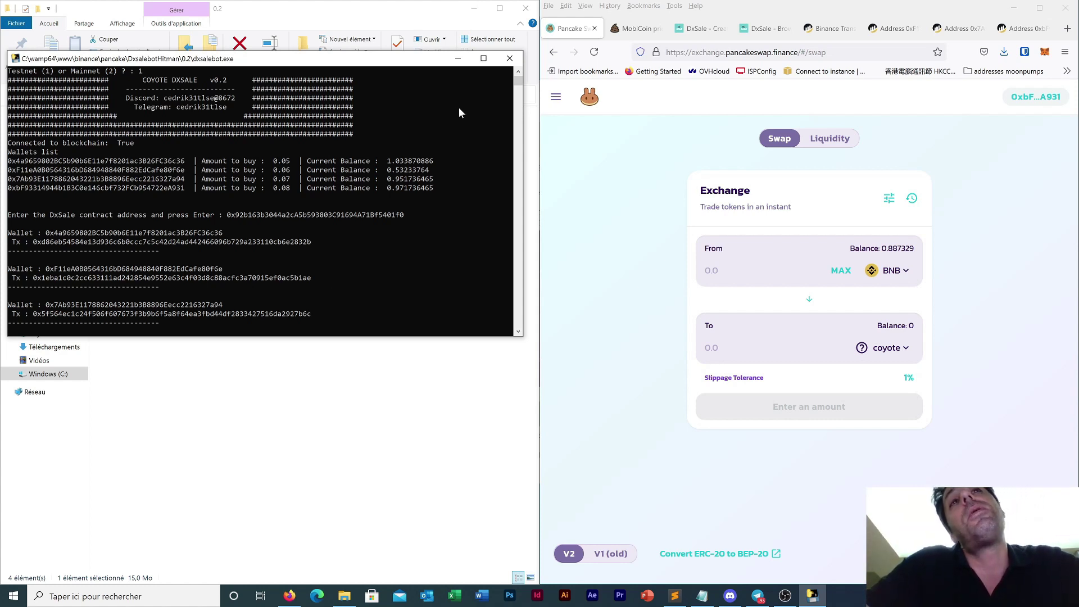
left_click(786, 597)
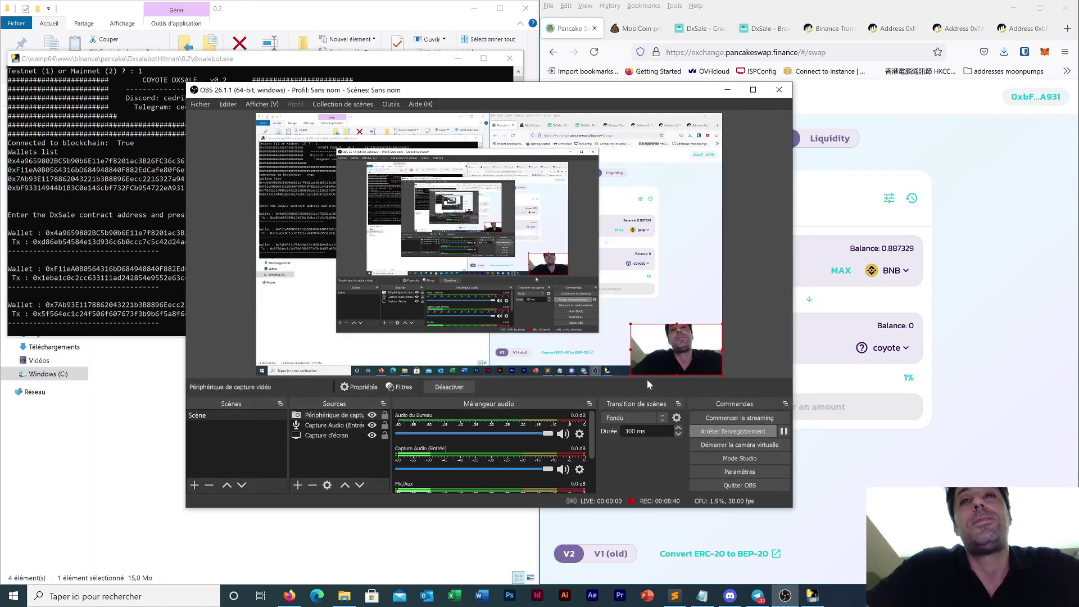